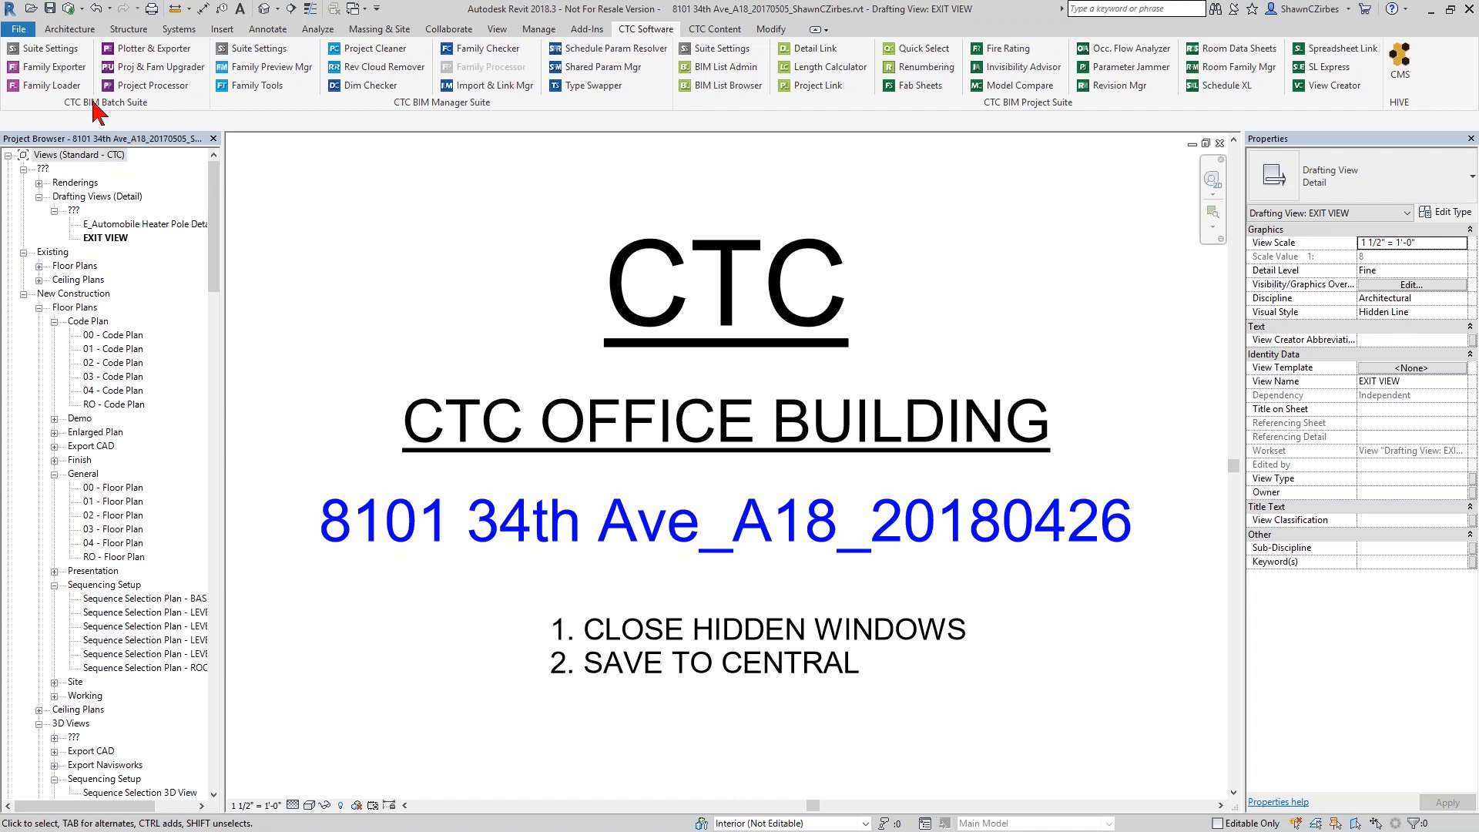
Float the CTC BIM Batch Suite panel, dock it back in CTC Software, and launch Family Loader
left_click_drag(84, 112, 418, 245)
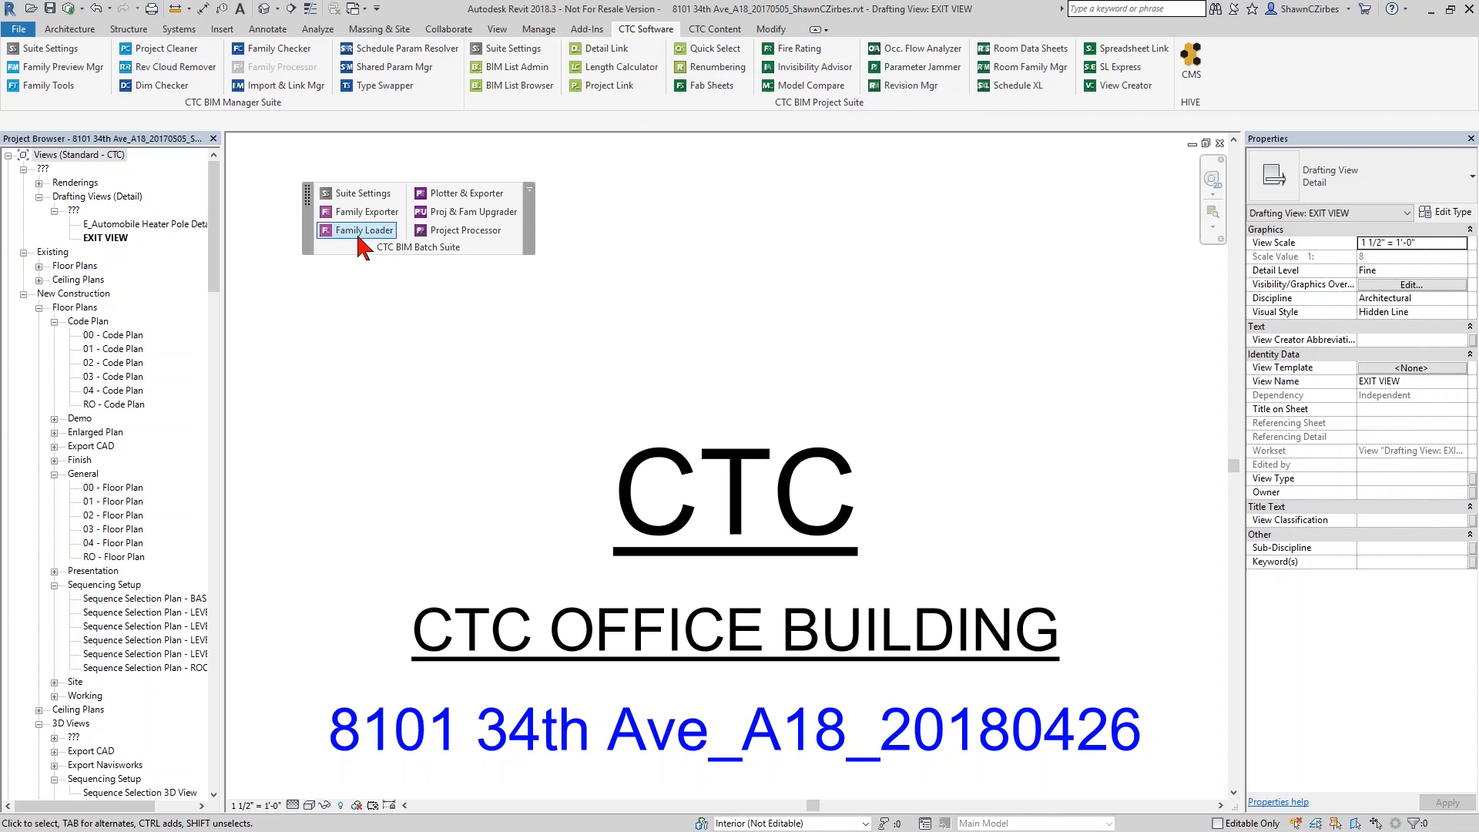
left_click_drag(363, 248, 62, 98)
left_click(50, 85)
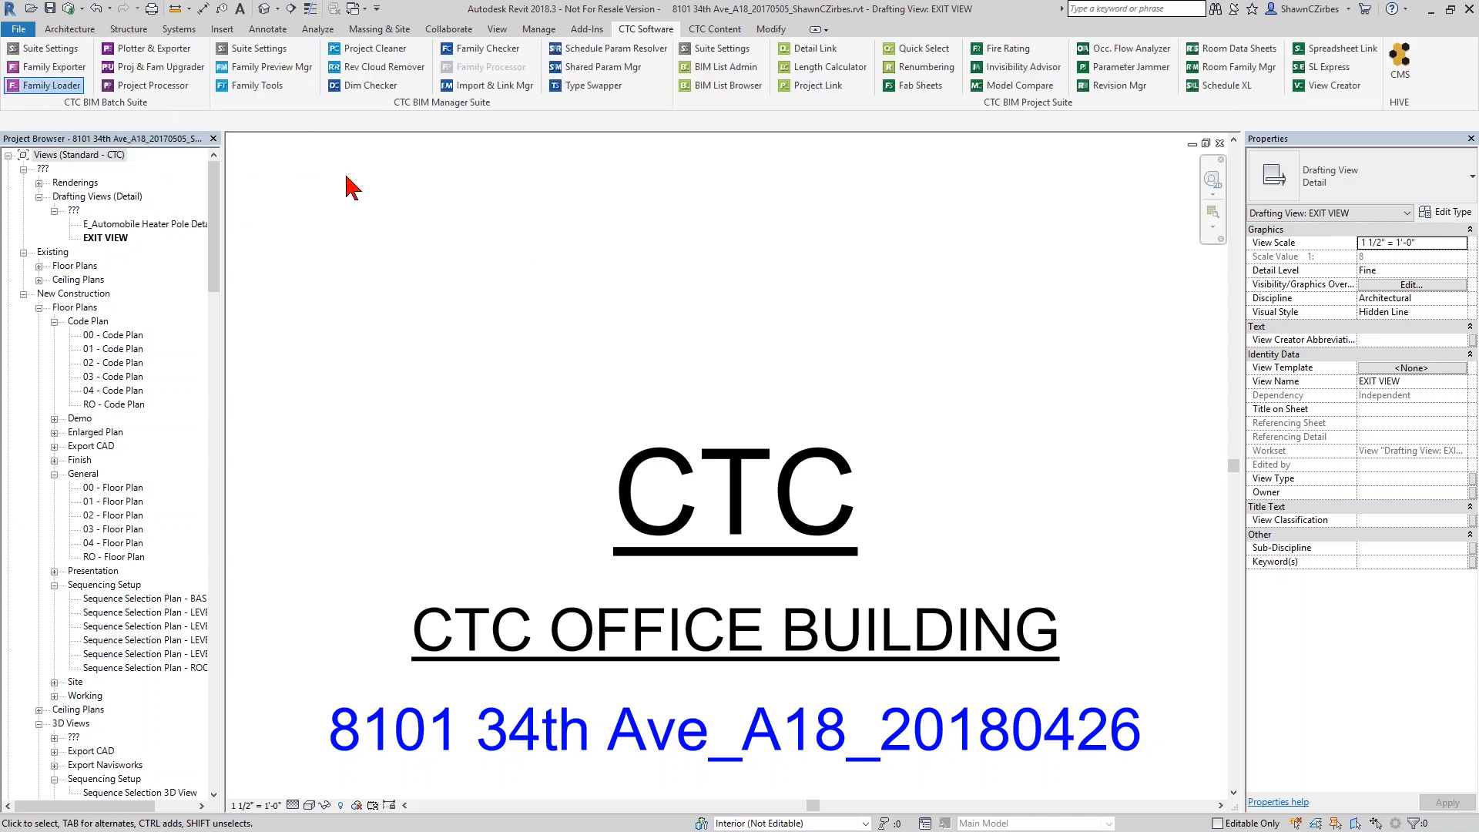
Move the Family Loader window left, cancel the saved-list Open dialog, and begin adding families
left_click_drag(767, 195, 501, 165)
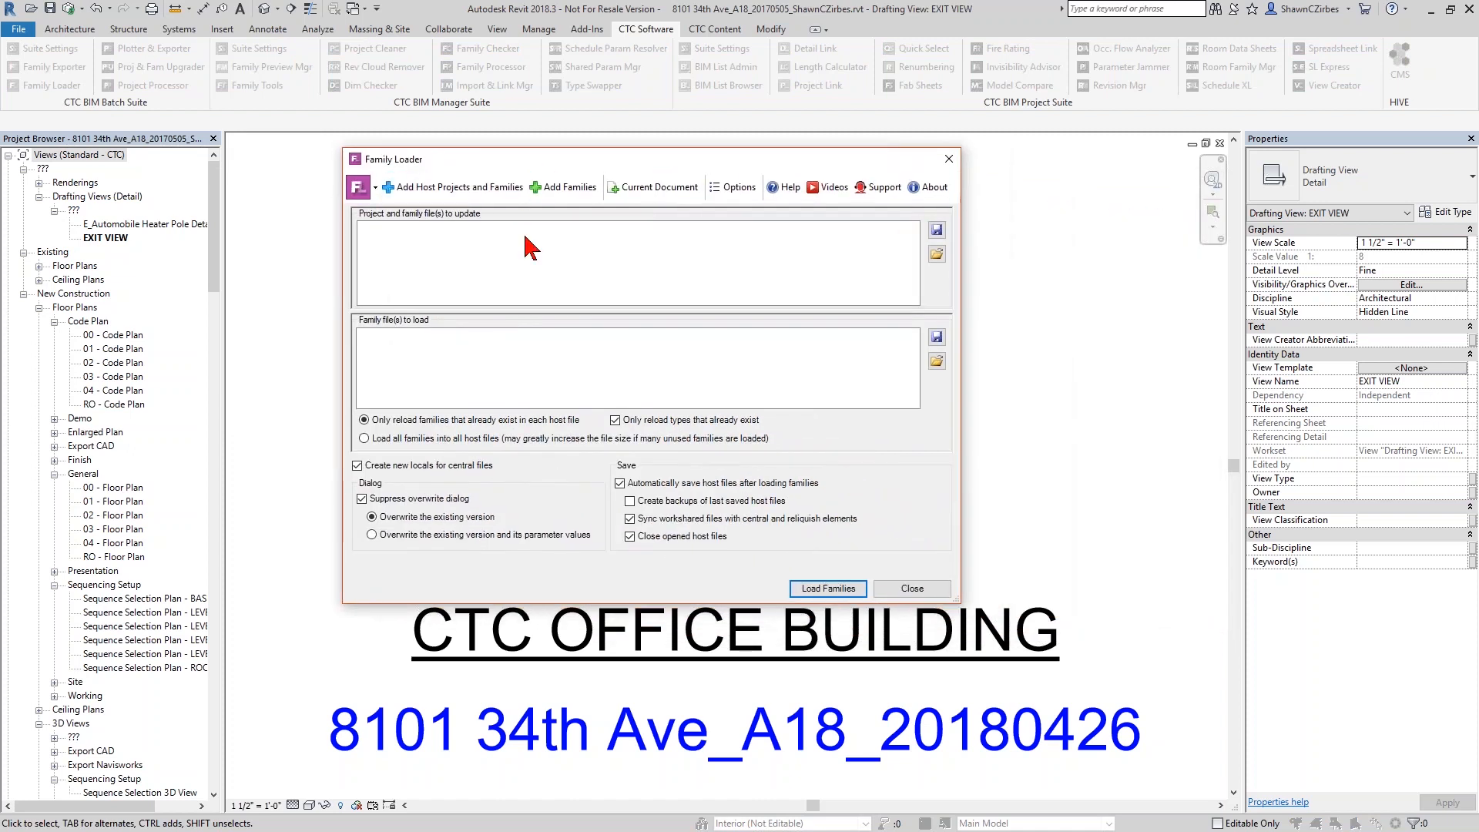
left_click_drag(435, 159, 387, 166)
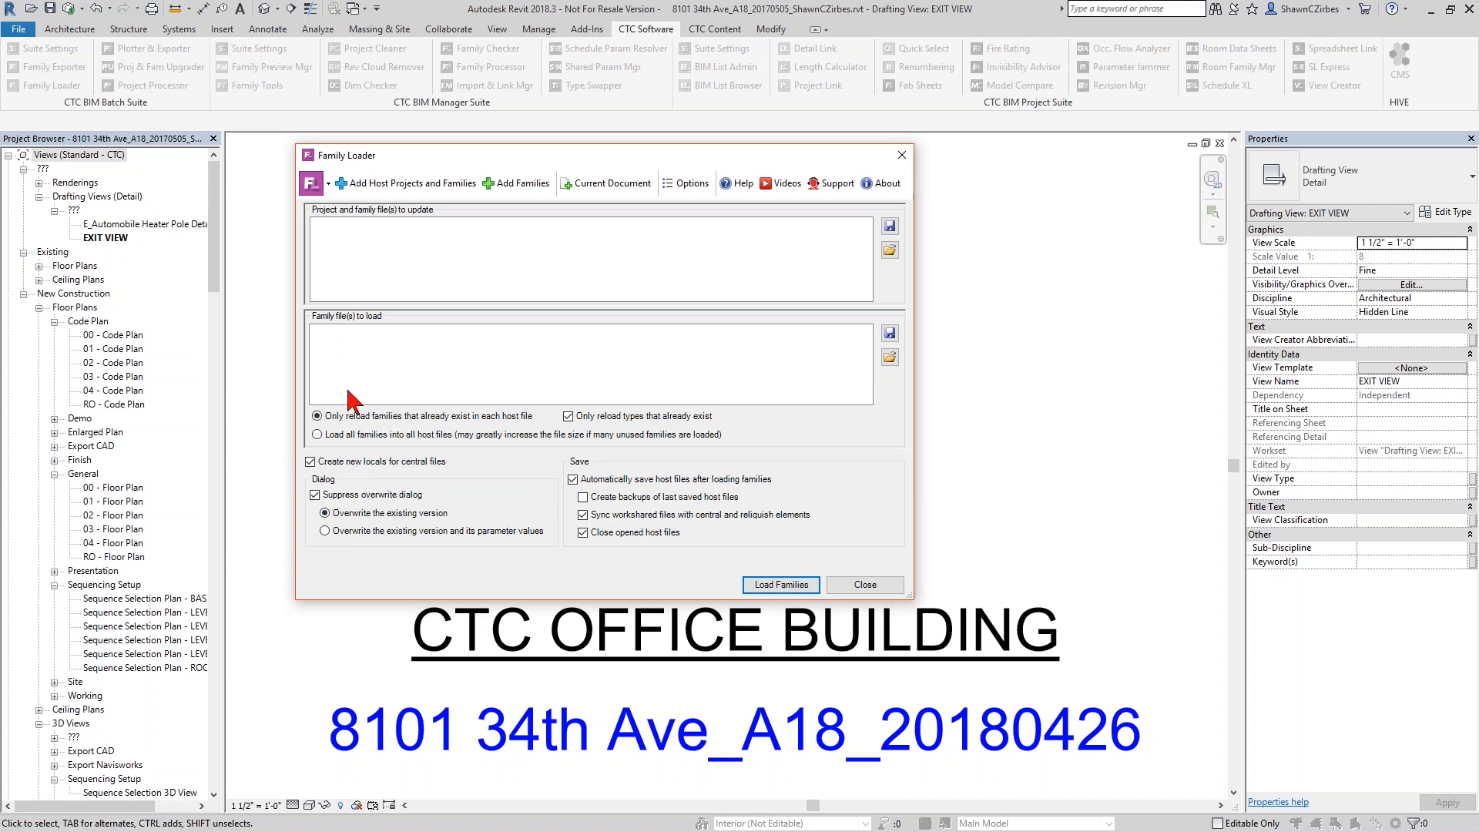
left_click(891, 358)
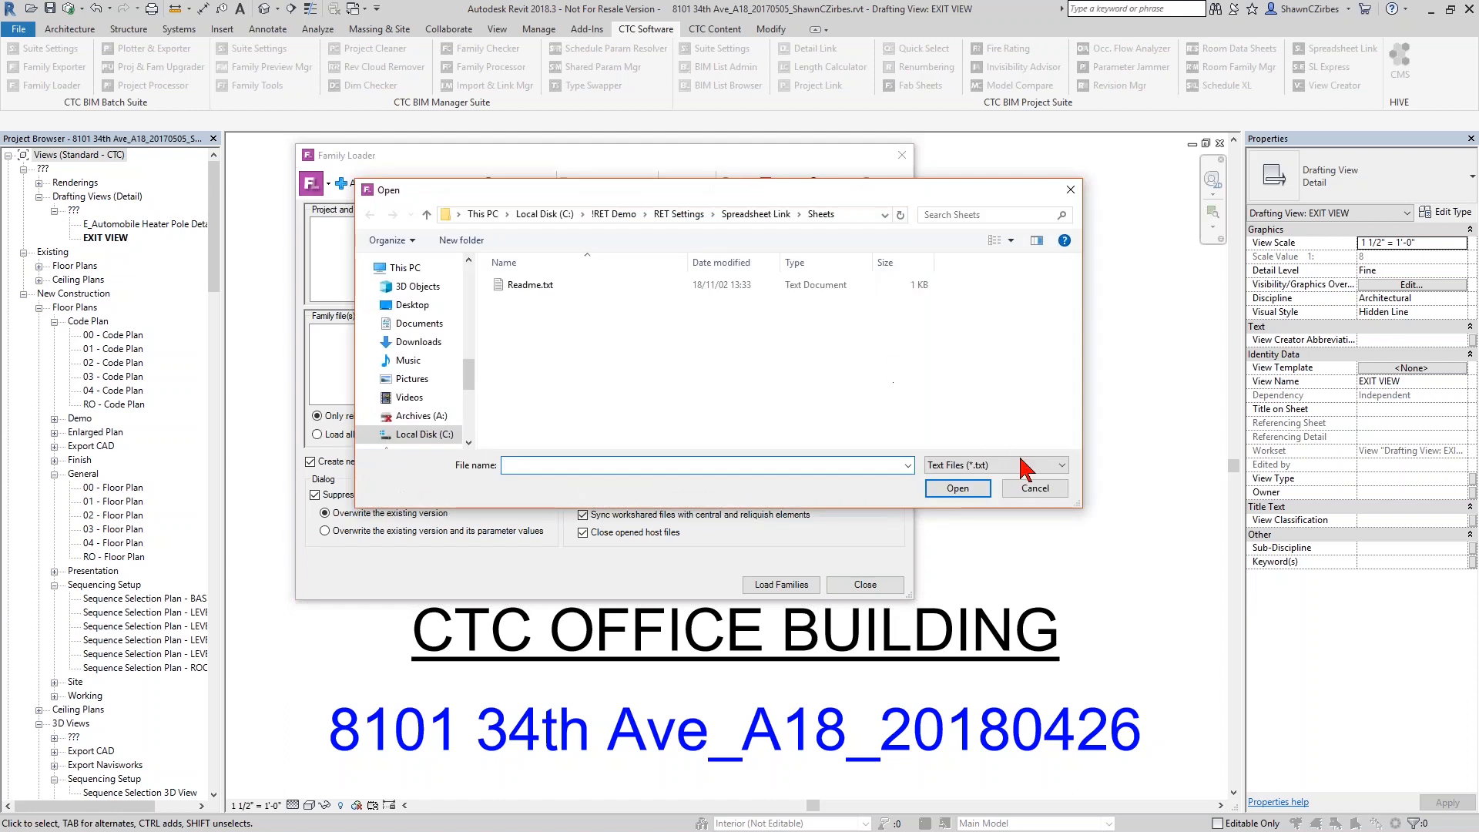
left_click(1025, 462)
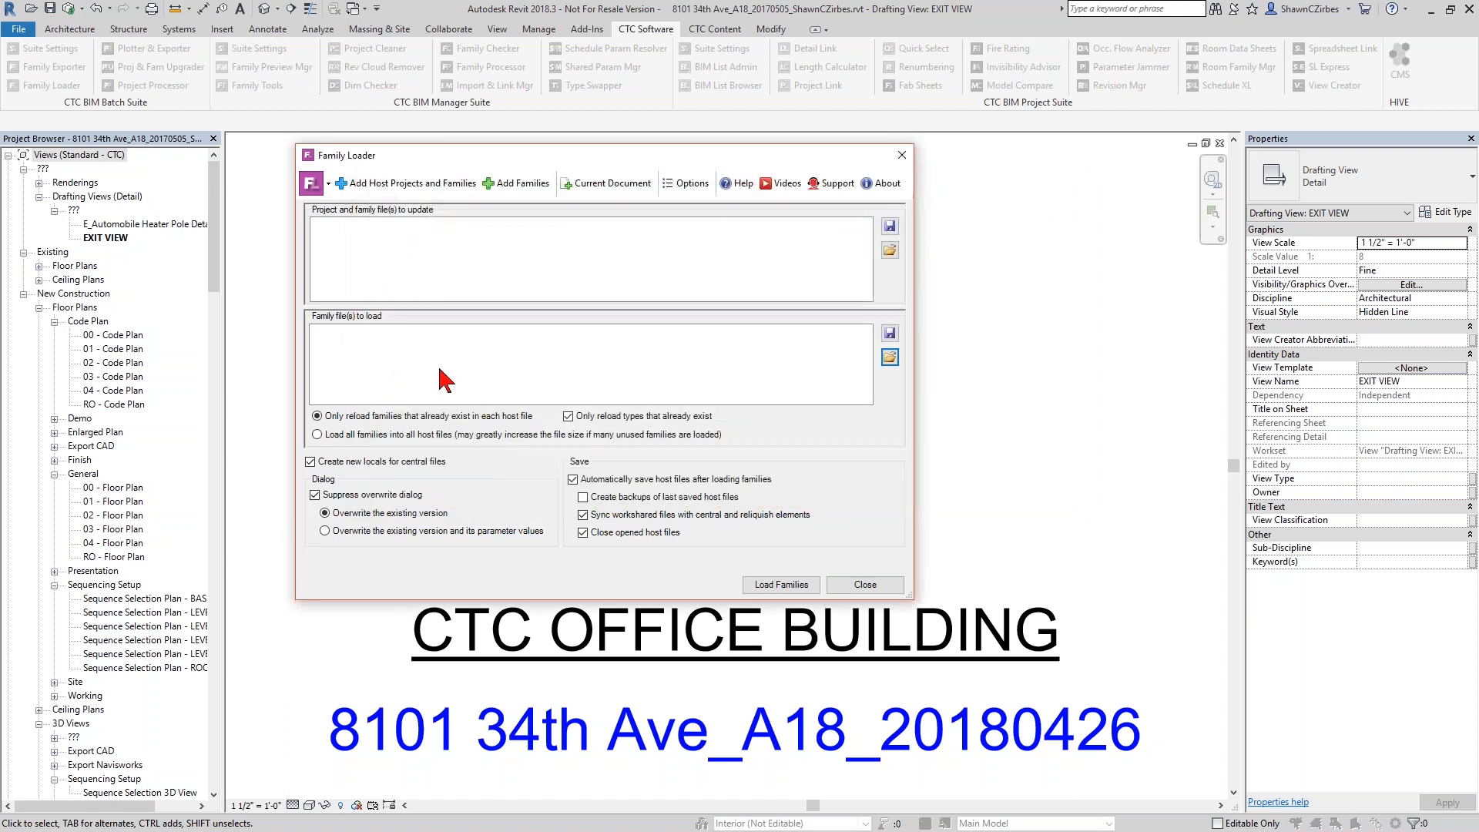
left_click(516, 184)
Set the family search parent folder to C:\Work\BIMListSampleSource\Model Export\Model
left_click(695, 222)
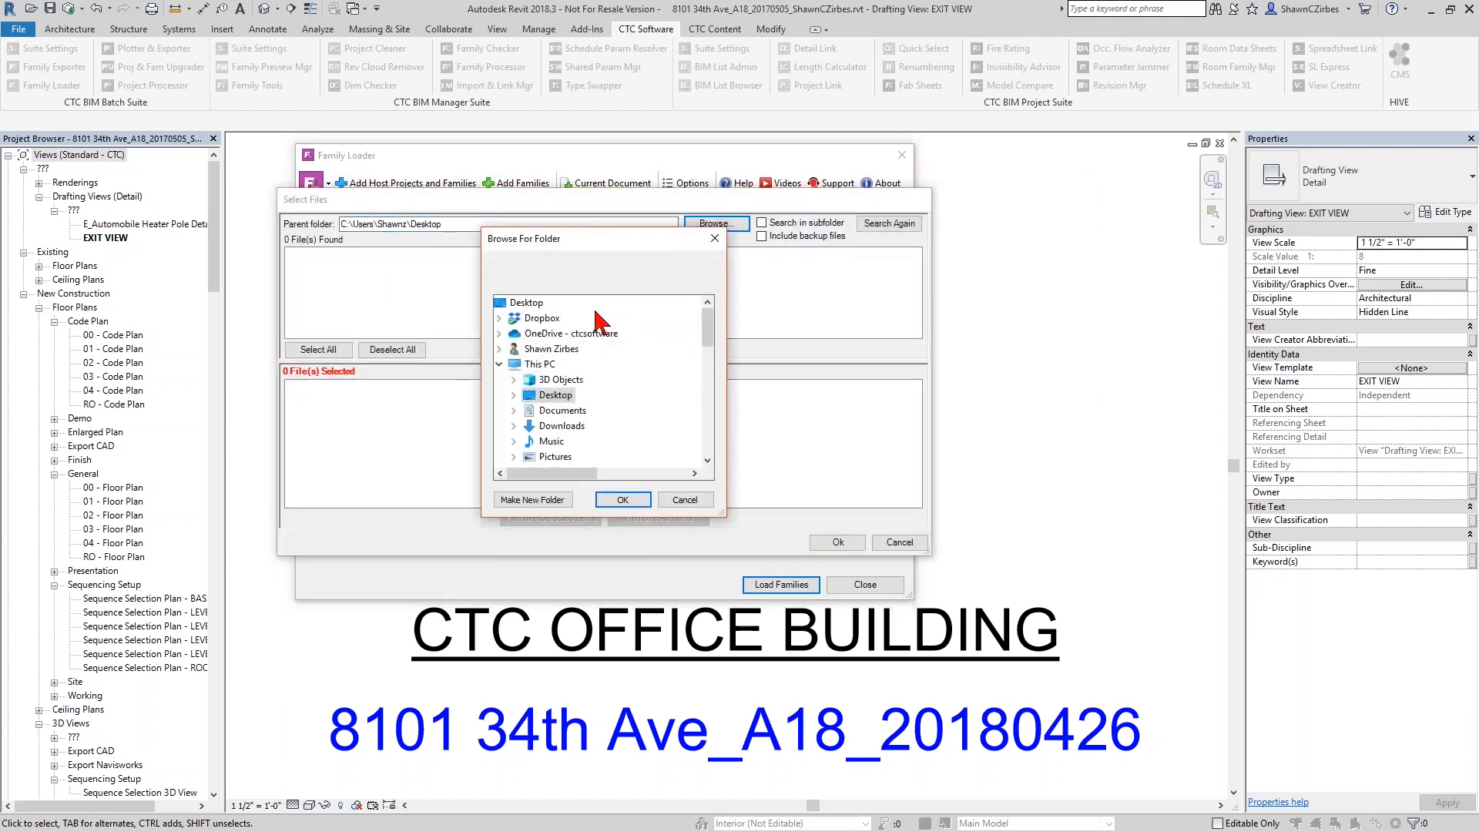
scroll(560, 399, "down", 3)
left_click(560, 318)
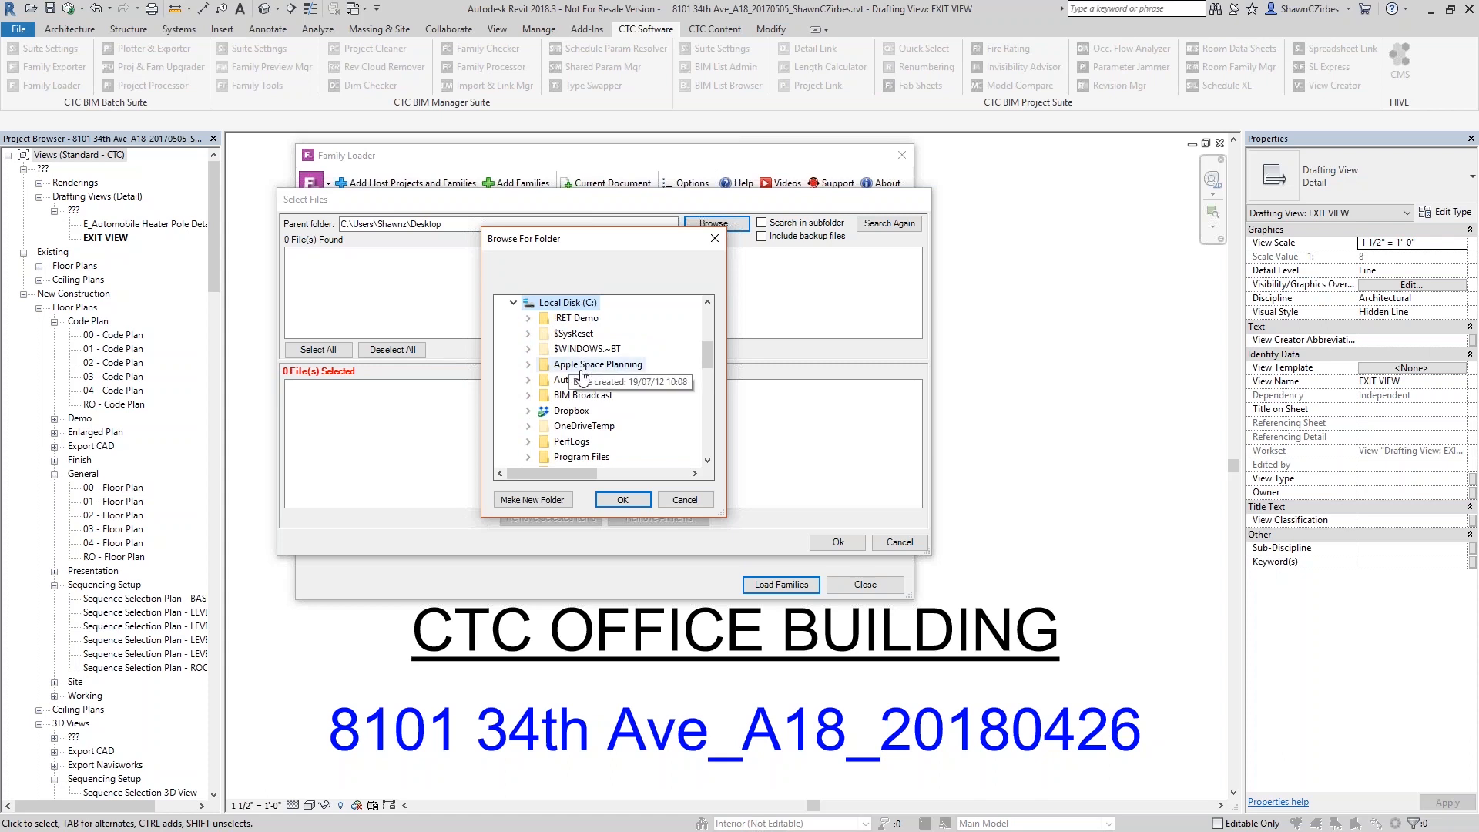
scroll(562, 369, "down", 3)
double_click(564, 365)
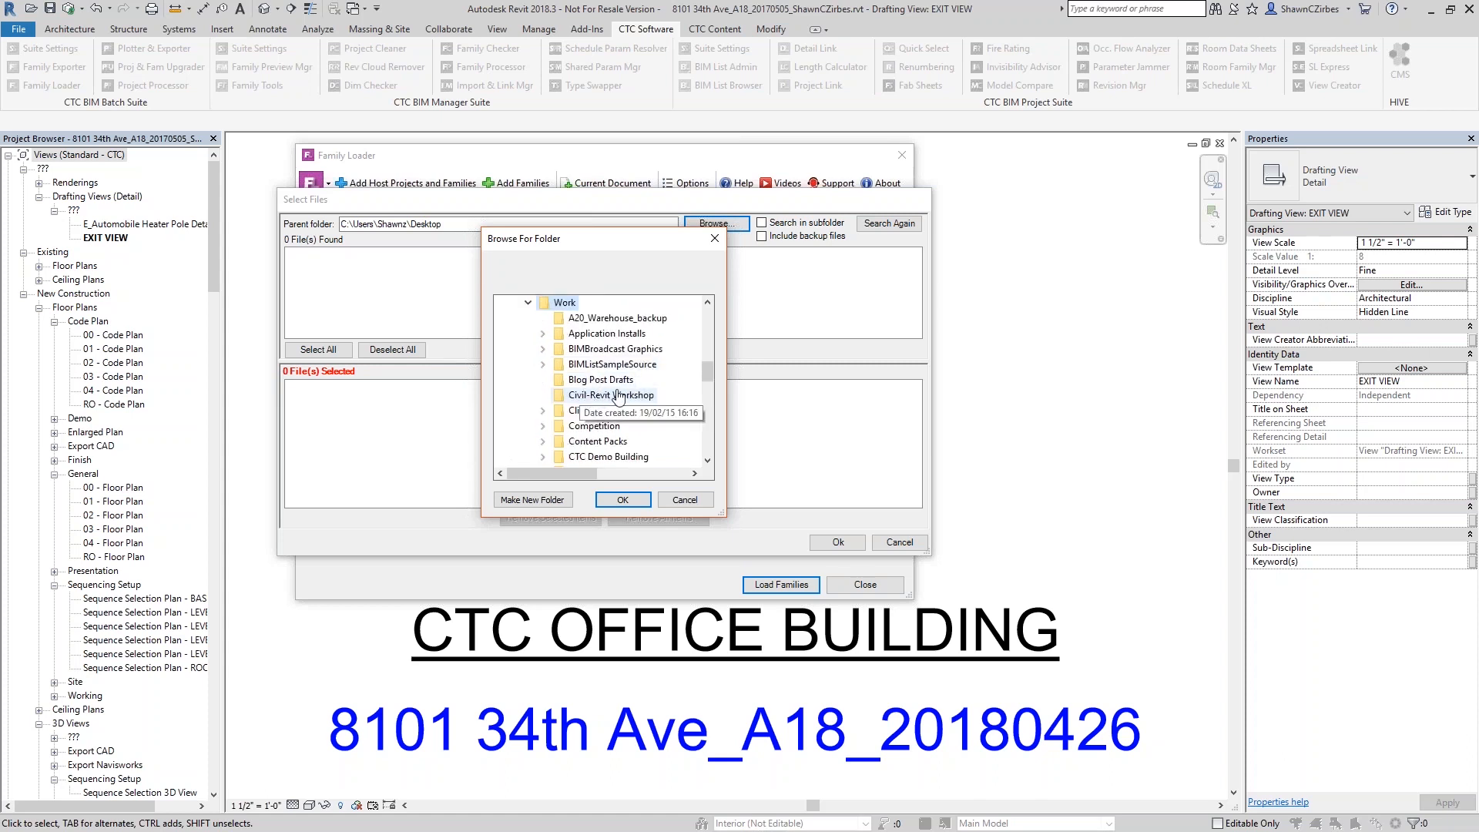
scroll(593, 359, "down", 1)
double_click(613, 319)
left_click(603, 349)
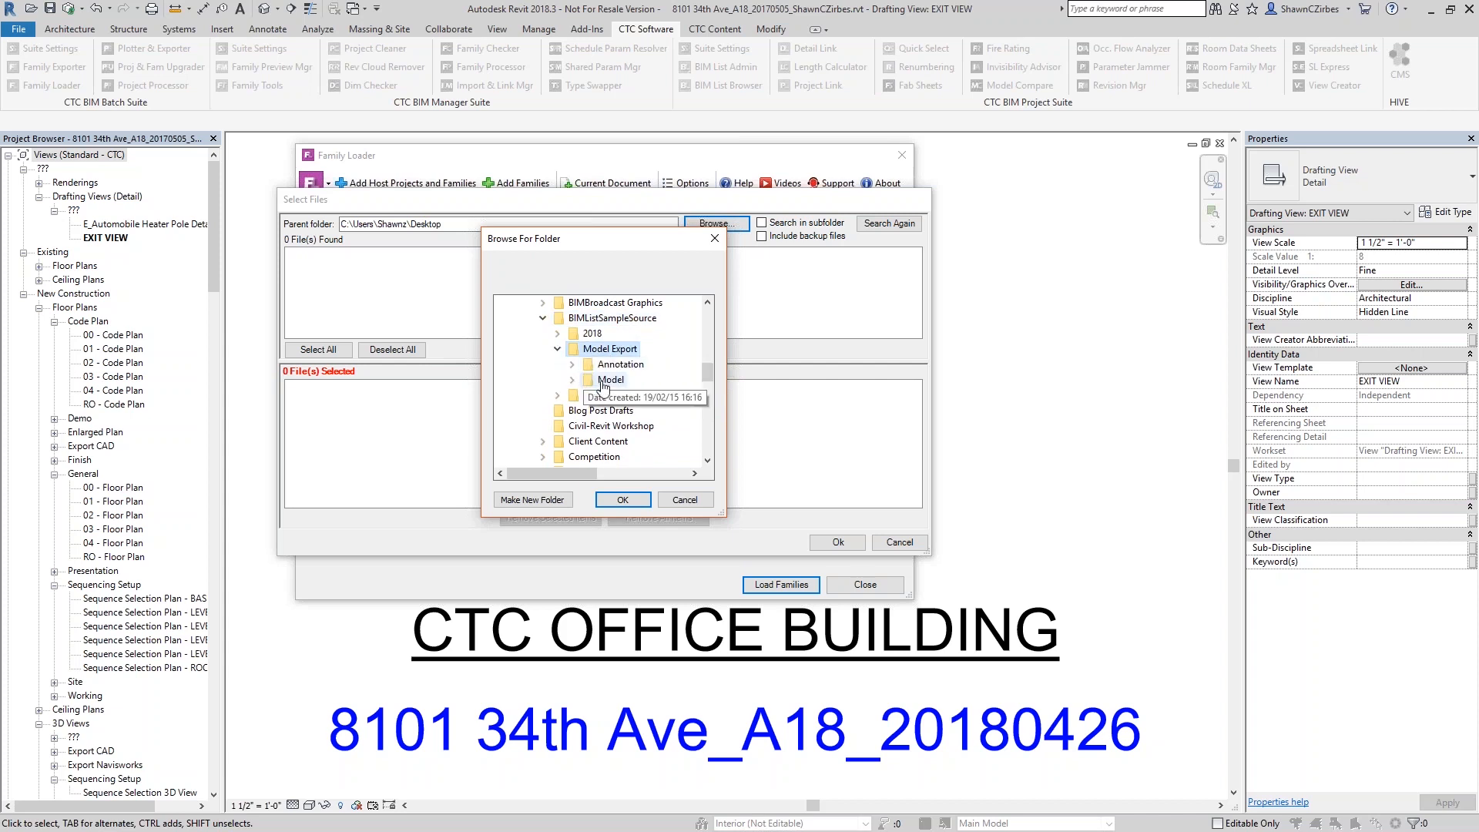
left_click(603, 382)
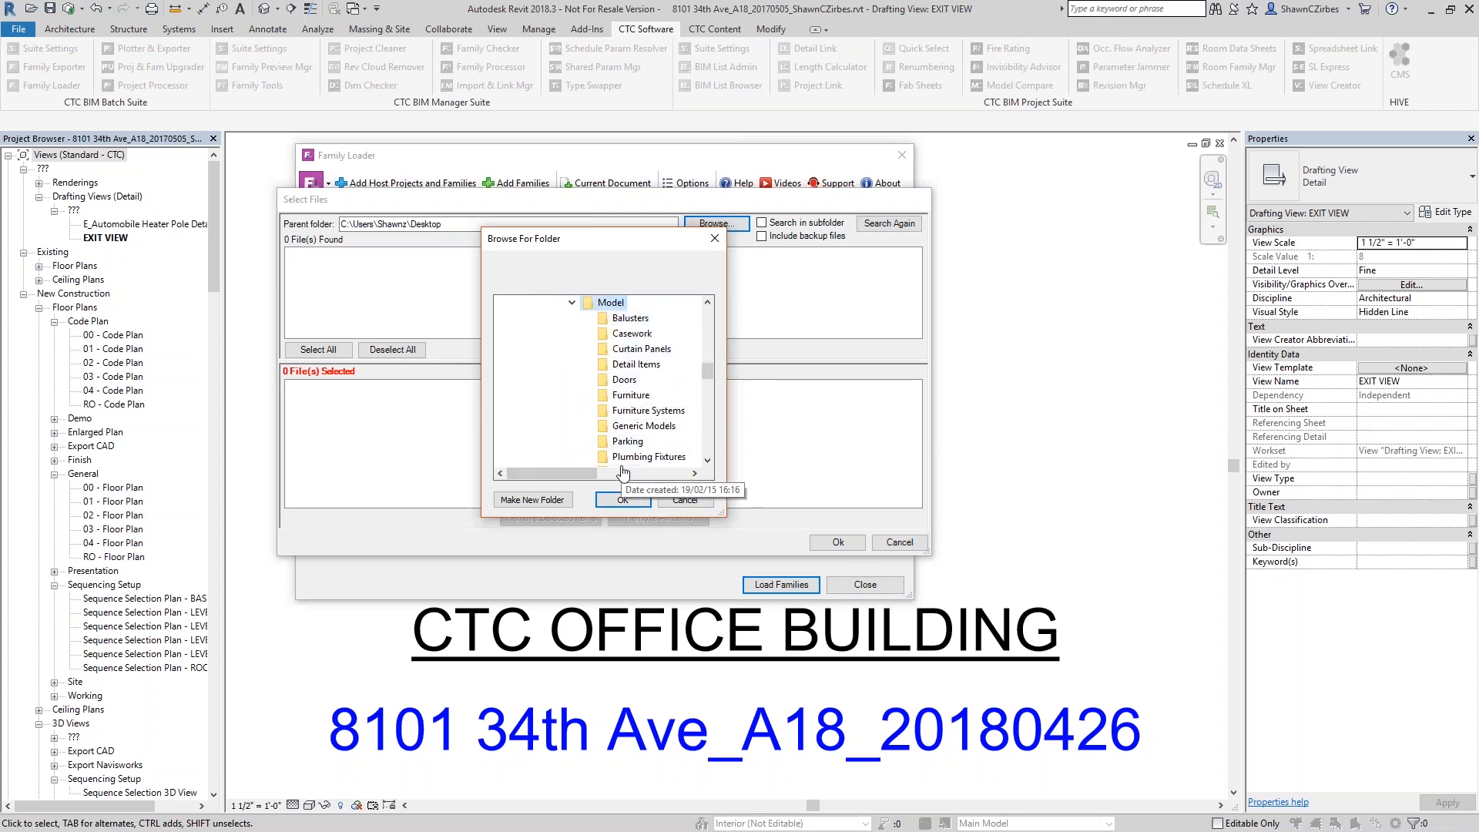
left_click(622, 499)
Include subfolders, queue all 131 found .rfa files for loading, and bring up the list's Save As
left_click(762, 223)
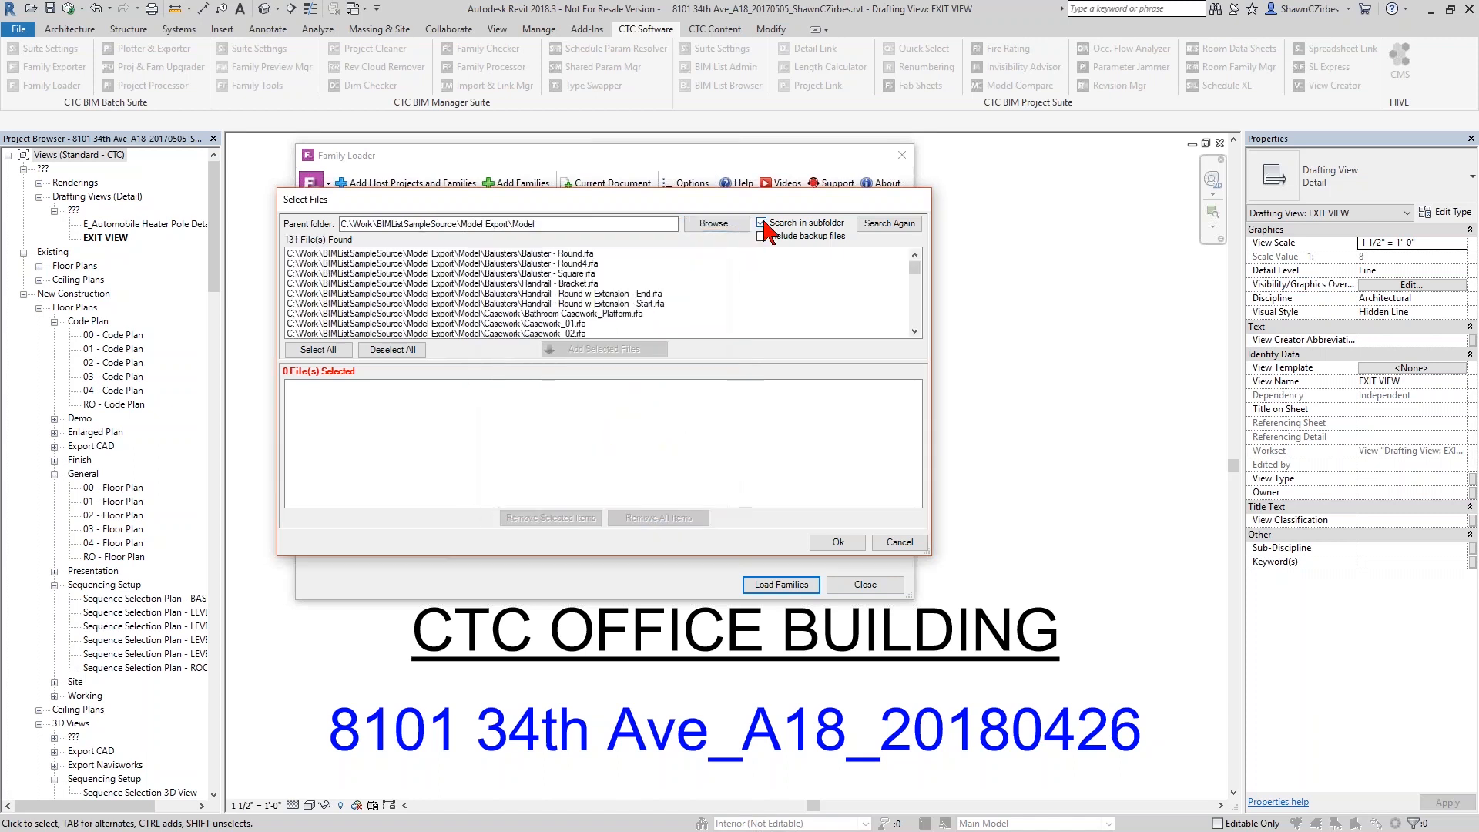
left_click(566, 273)
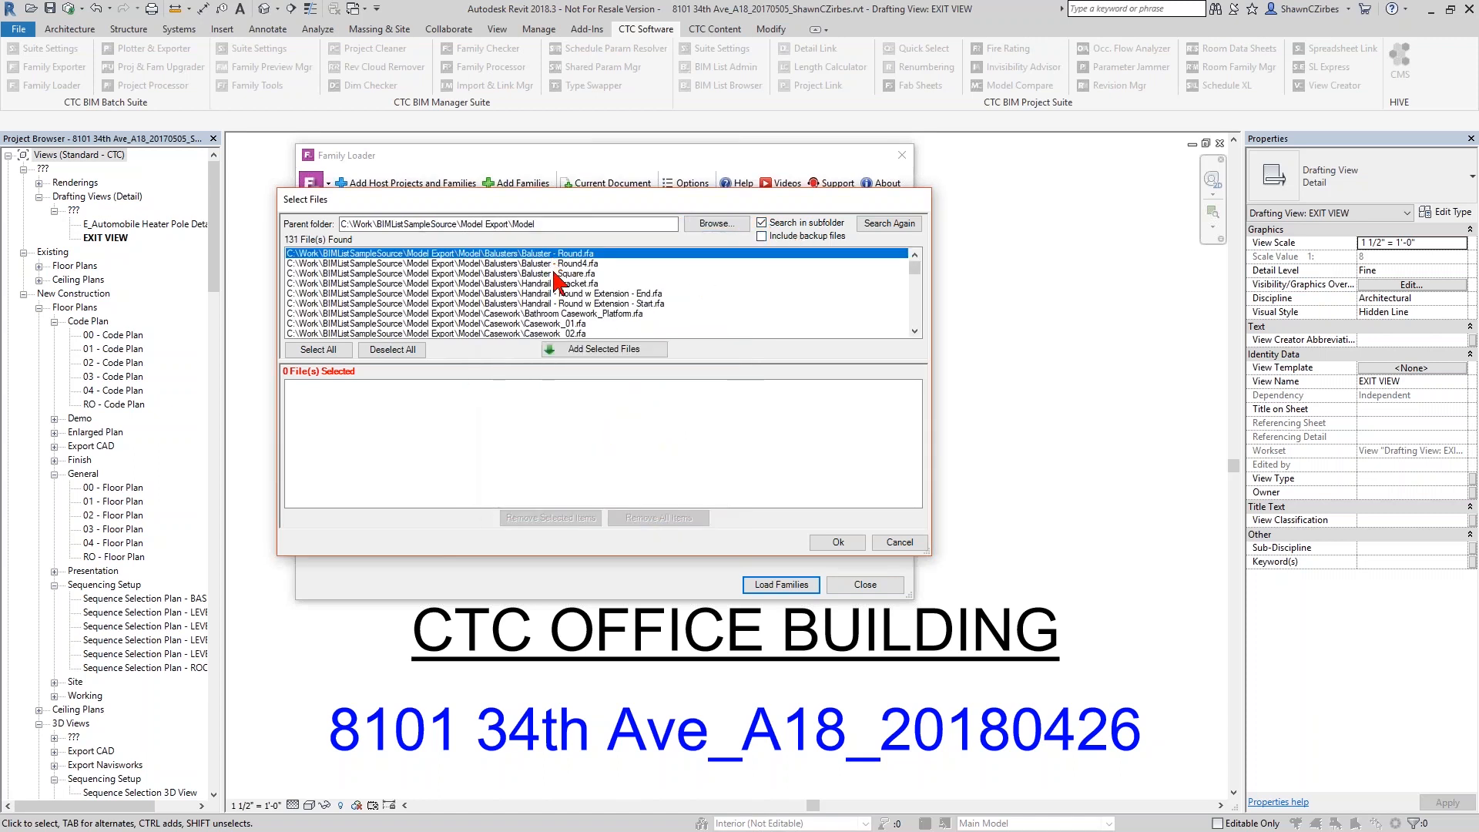
scroll(566, 301, "down", 5)
scroll(570, 312, "down", 5)
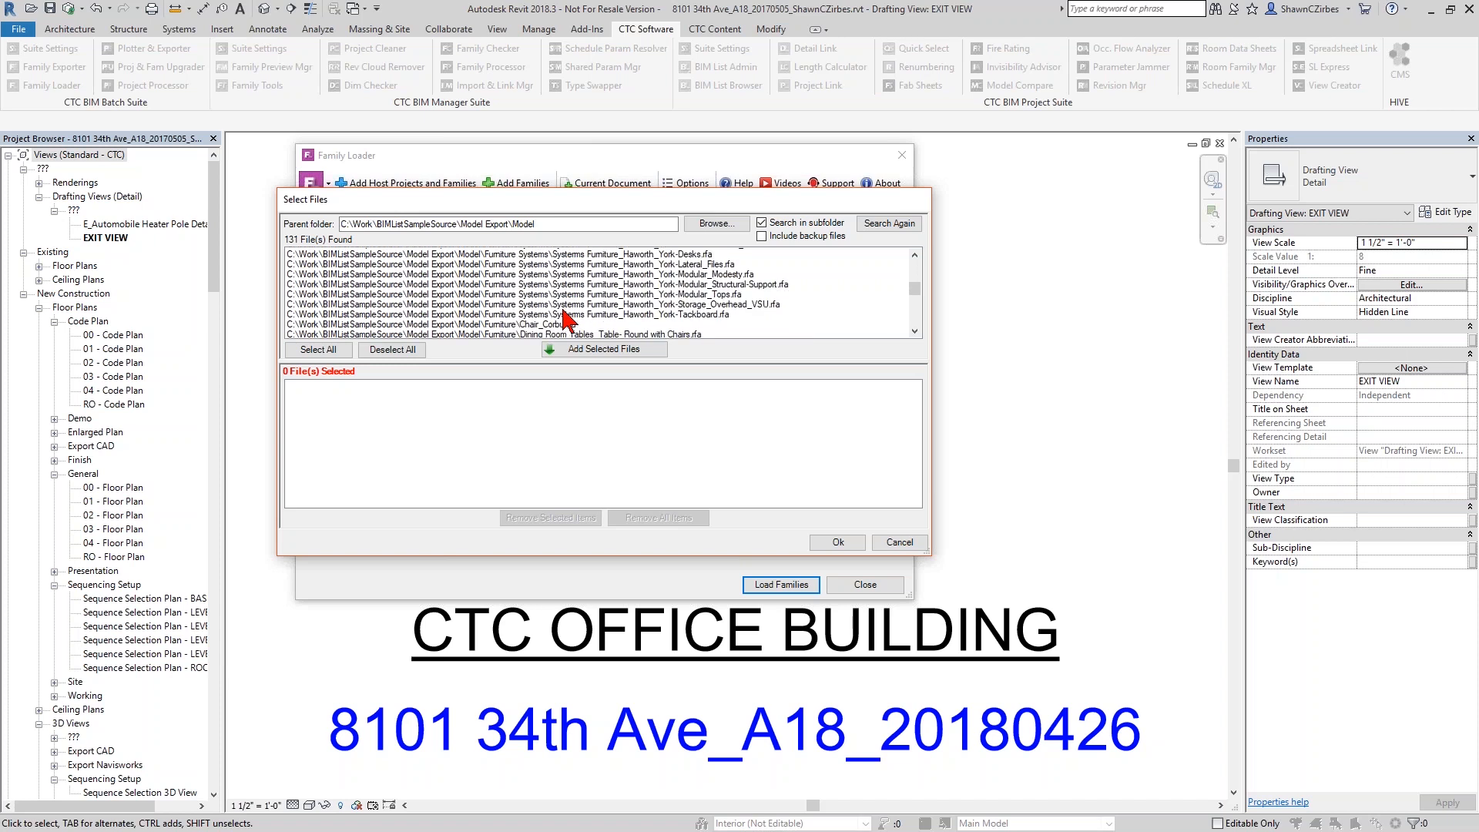
left_click(318, 349)
left_click(593, 349)
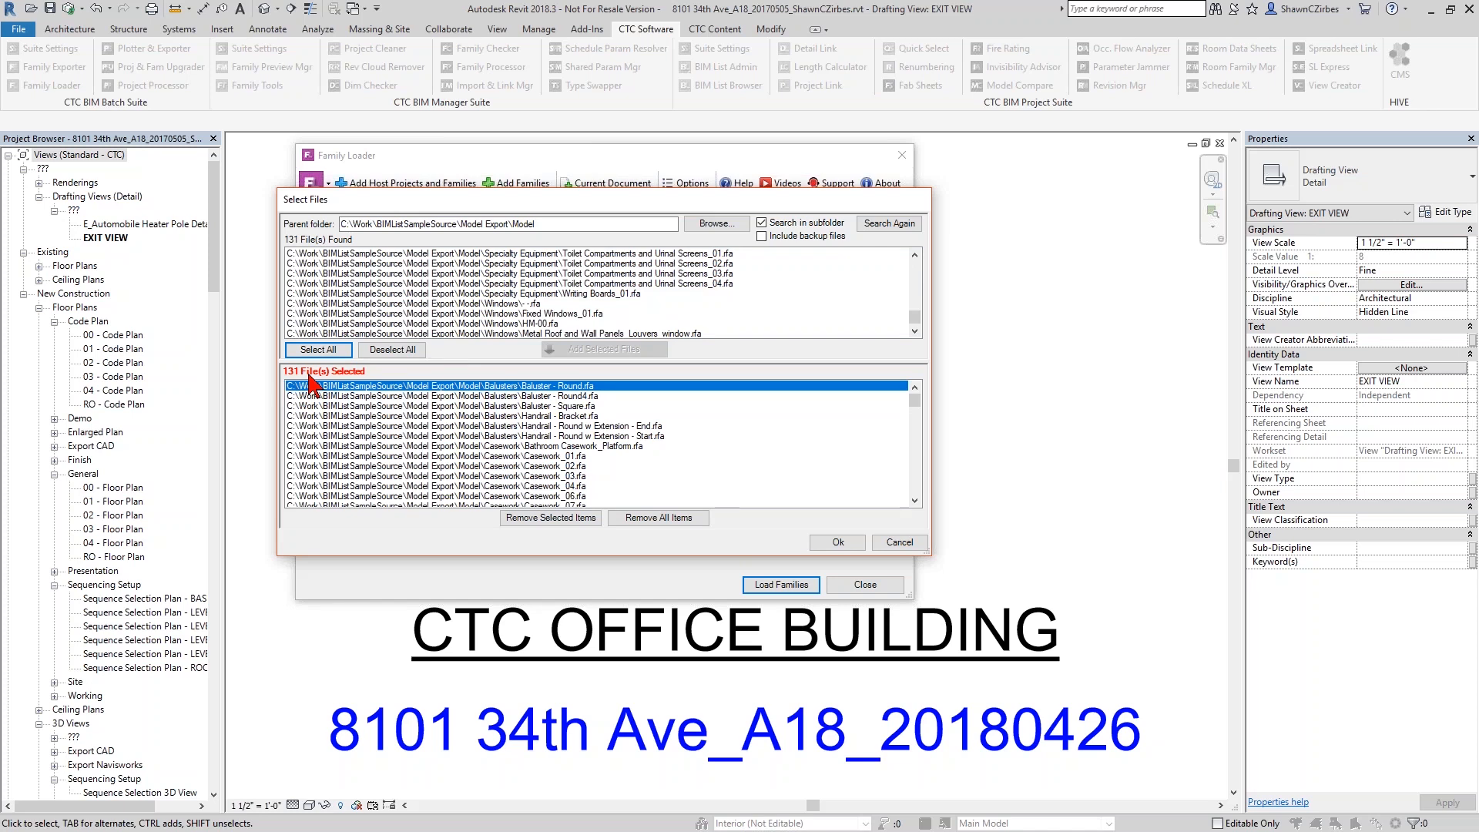
left_click(838, 542)
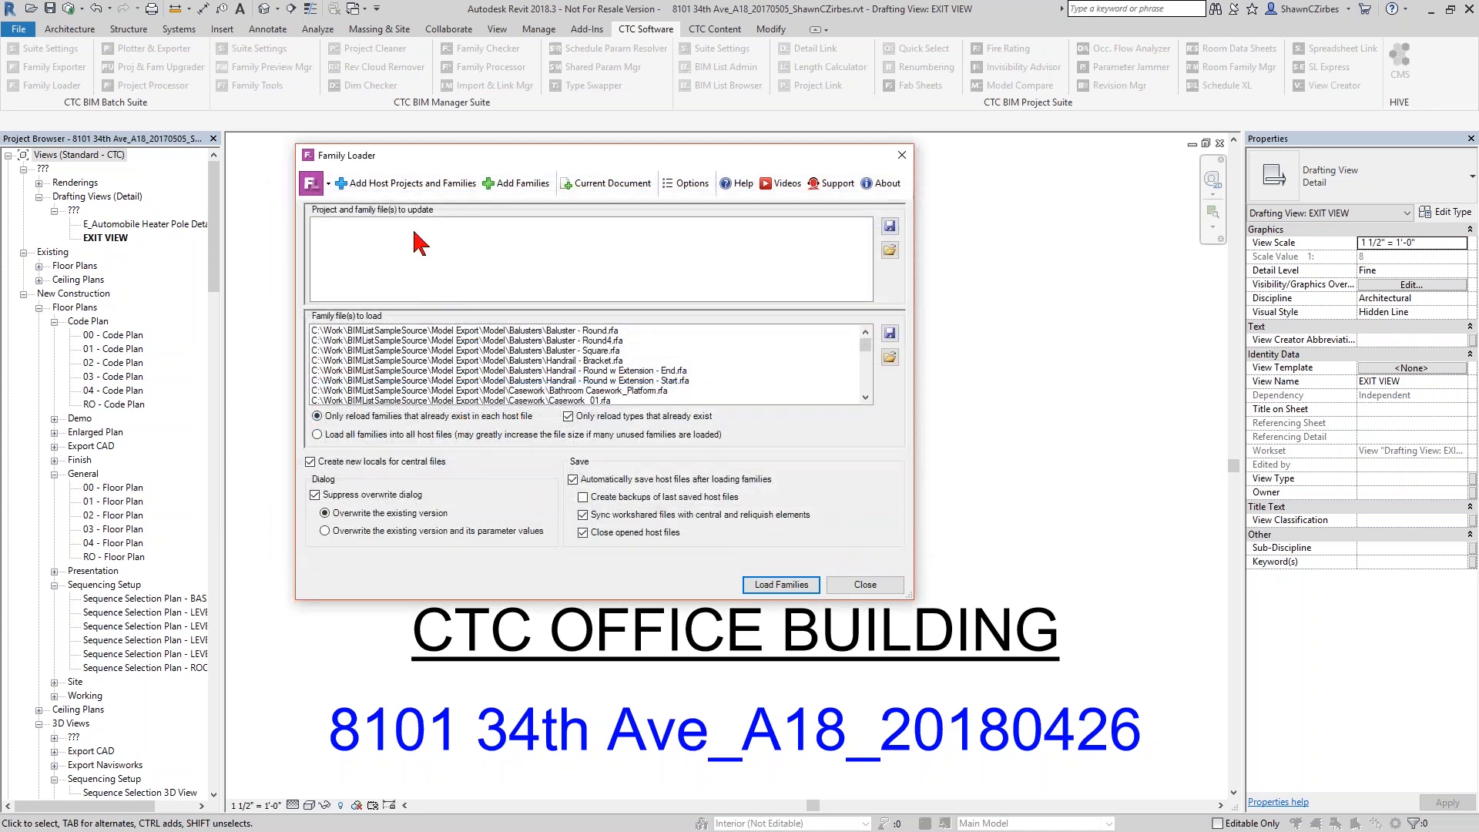
left_click(891, 225)
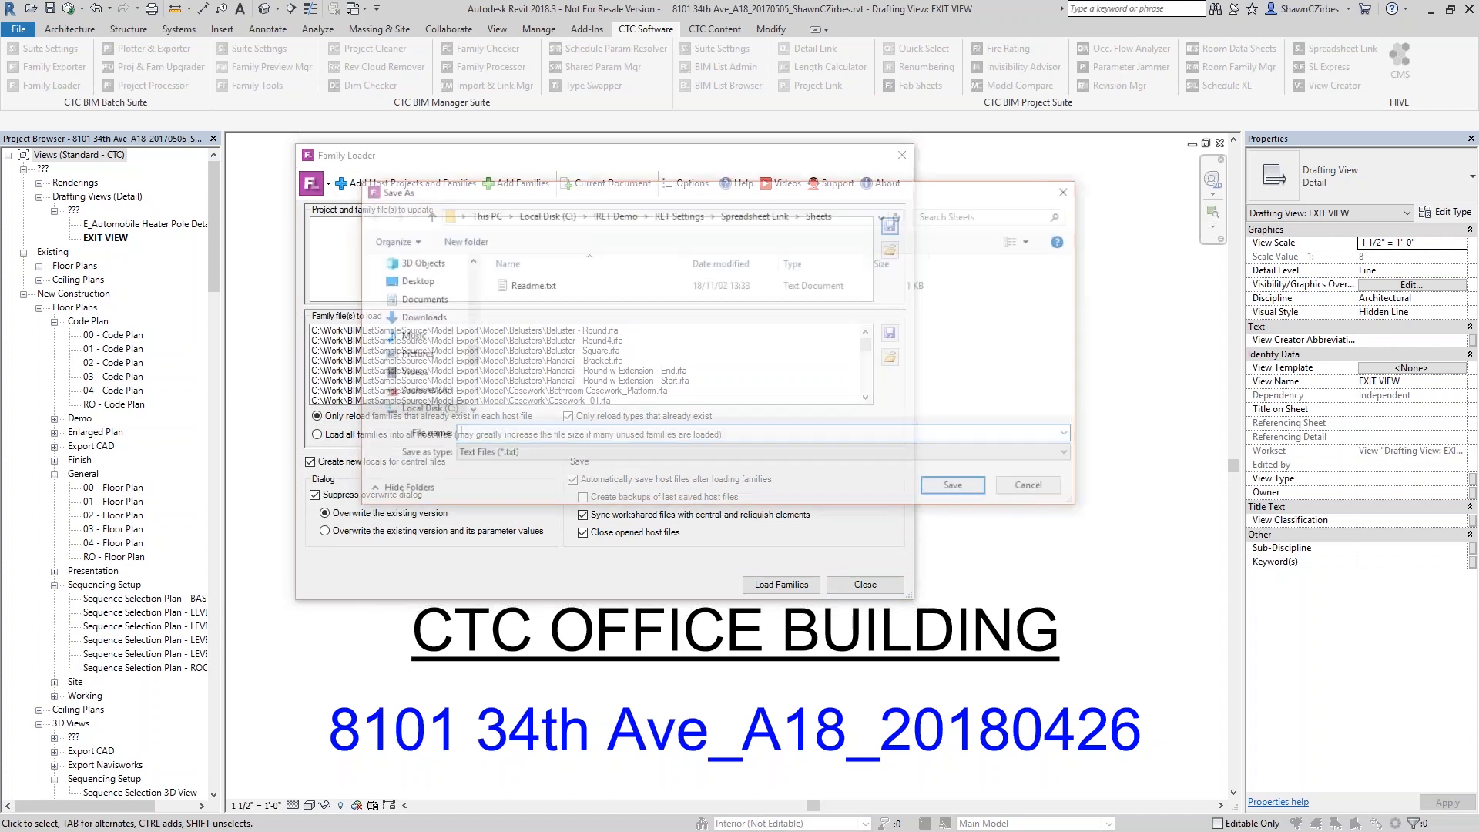
Browse to the !RET Demo Revit Models folder, then cancel saving the family list
left_click(604, 217)
double_click(578, 370)
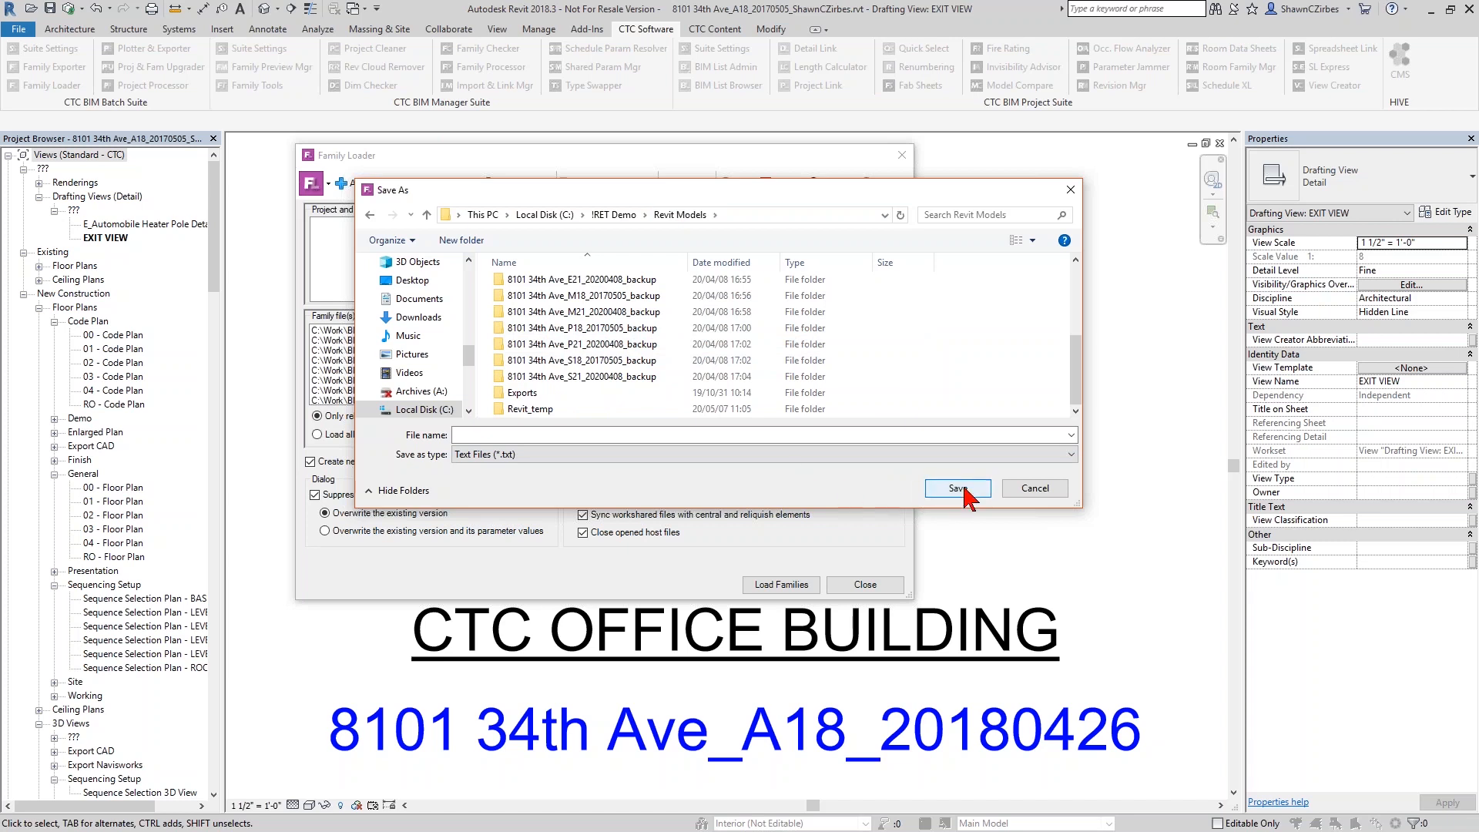
left_click(1035, 488)
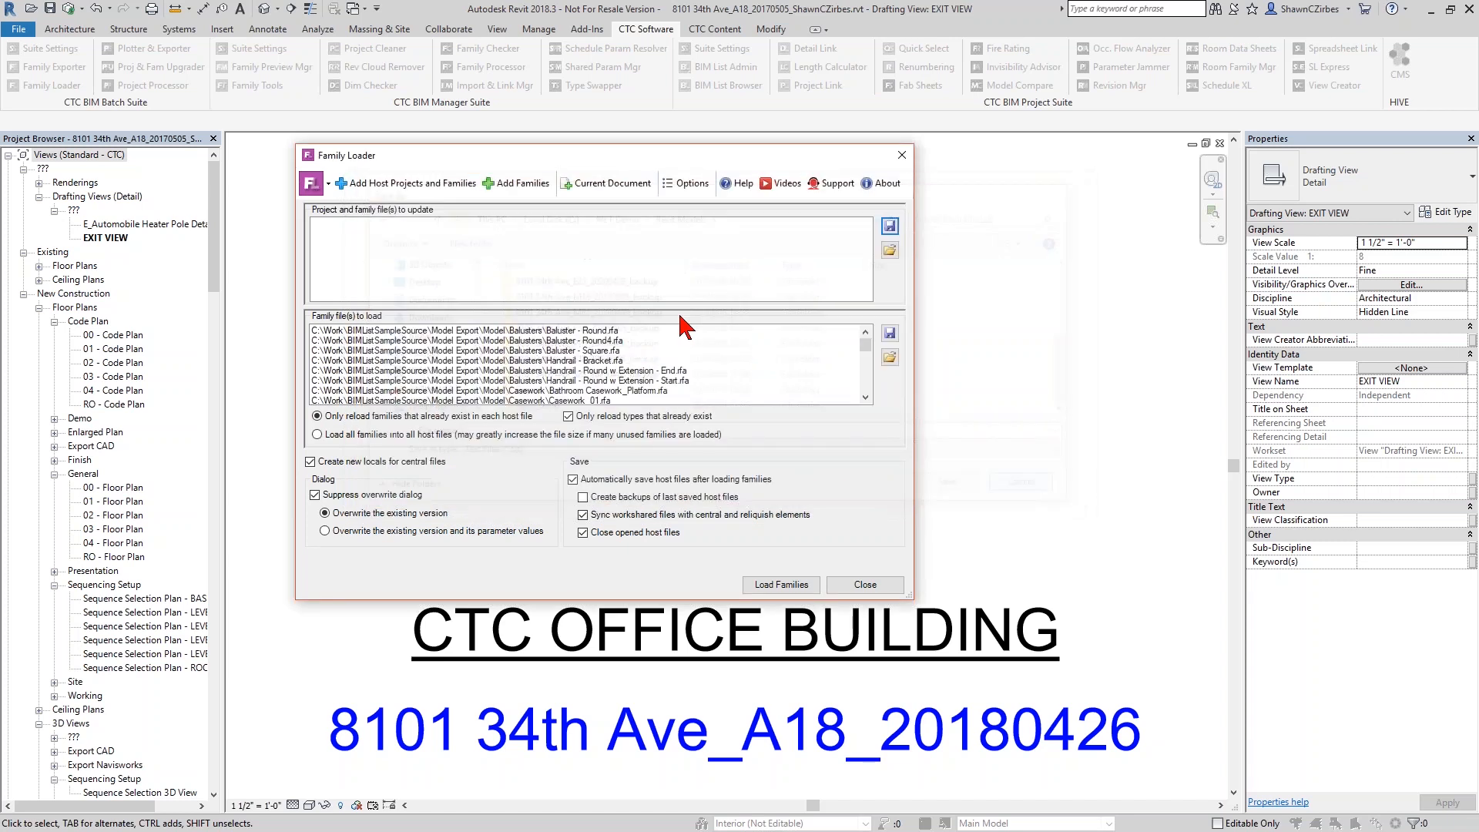
Set the host project search folder to C:\RET Demo\Revit Models
left_click(455, 183)
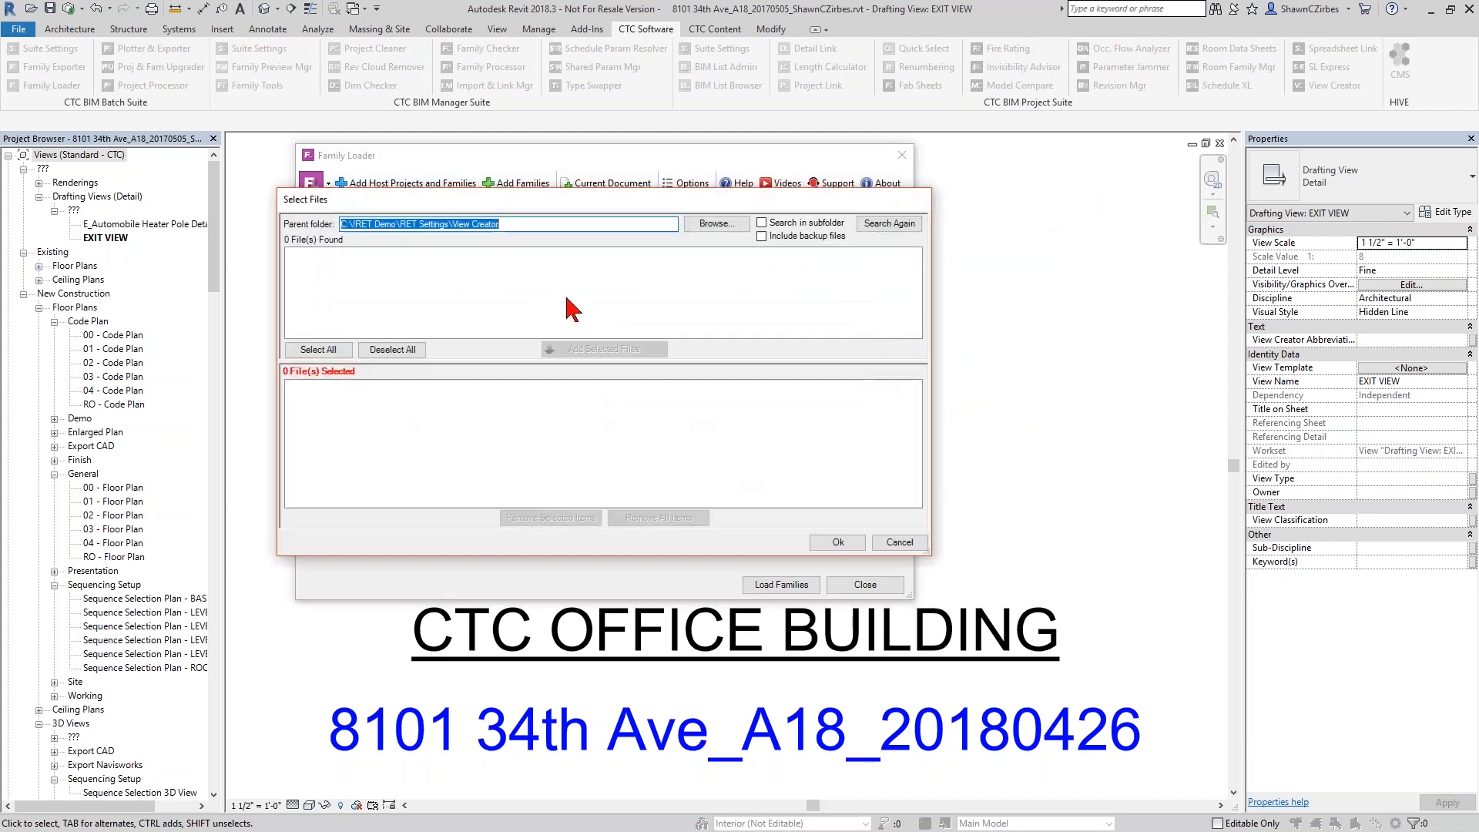
left_click(708, 225)
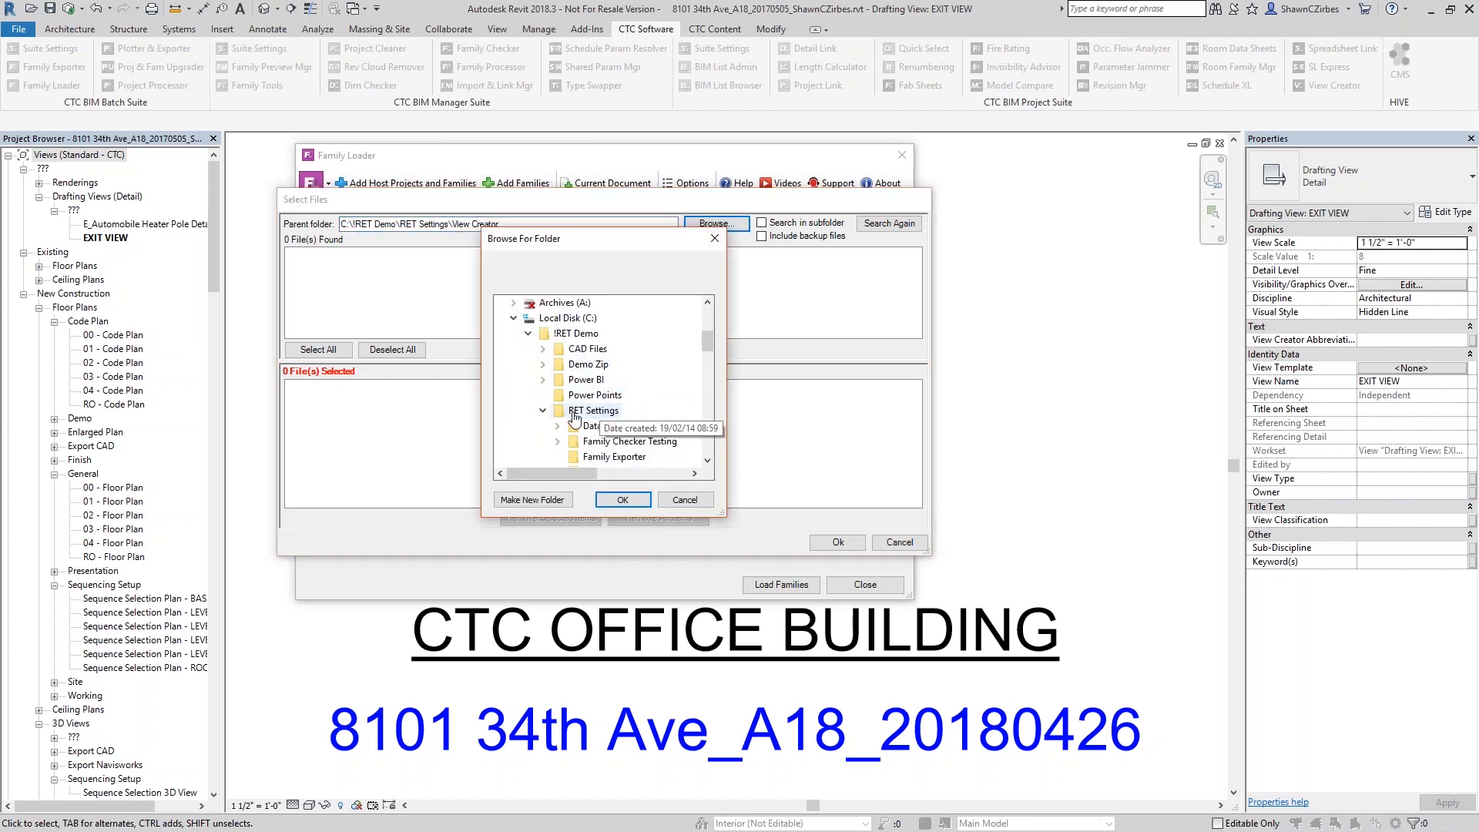
left_click(543, 410)
scroll(576, 420, "down", 1)
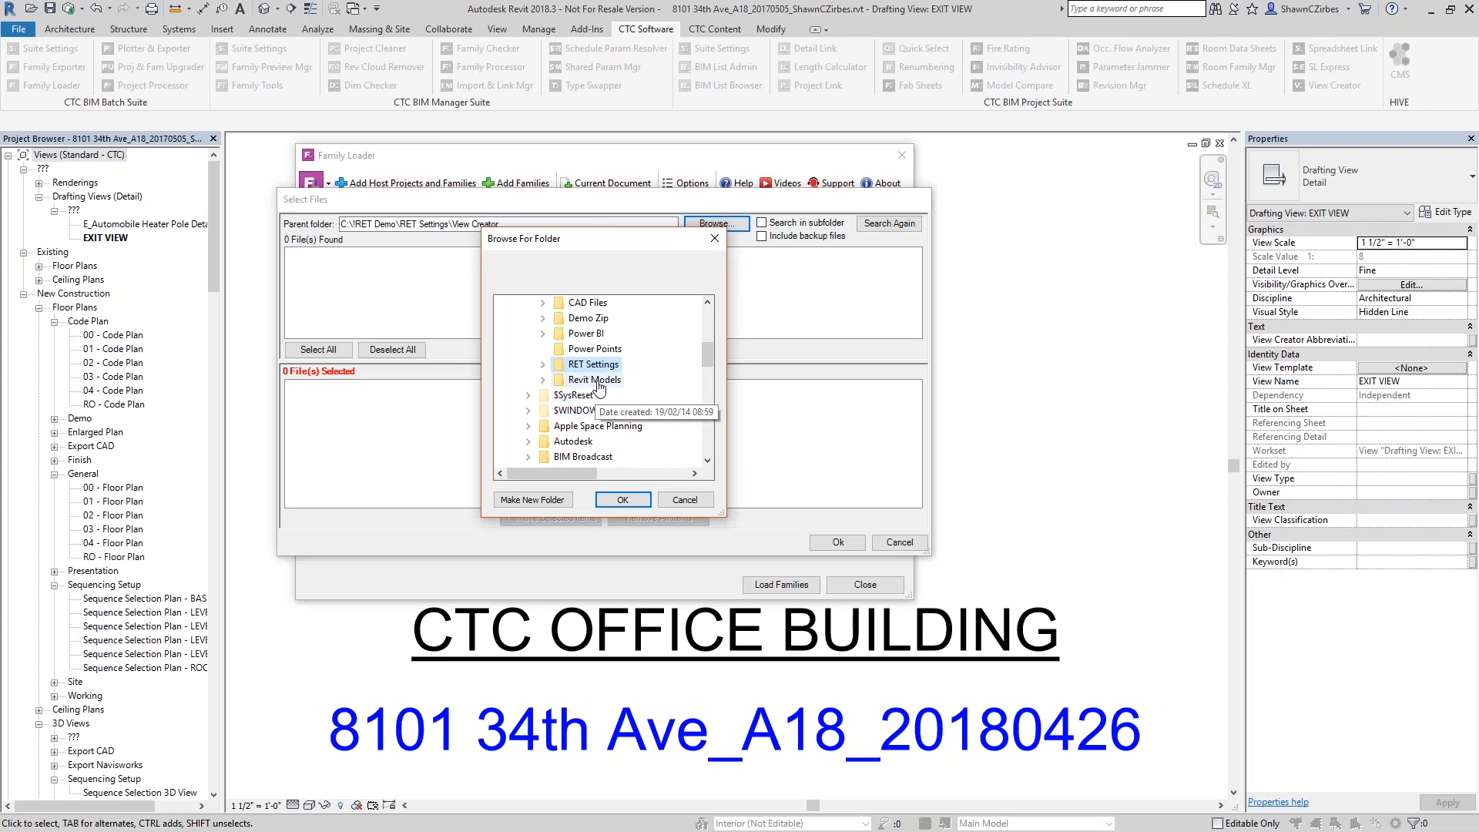
left_click(594, 382)
left_click(621, 499)
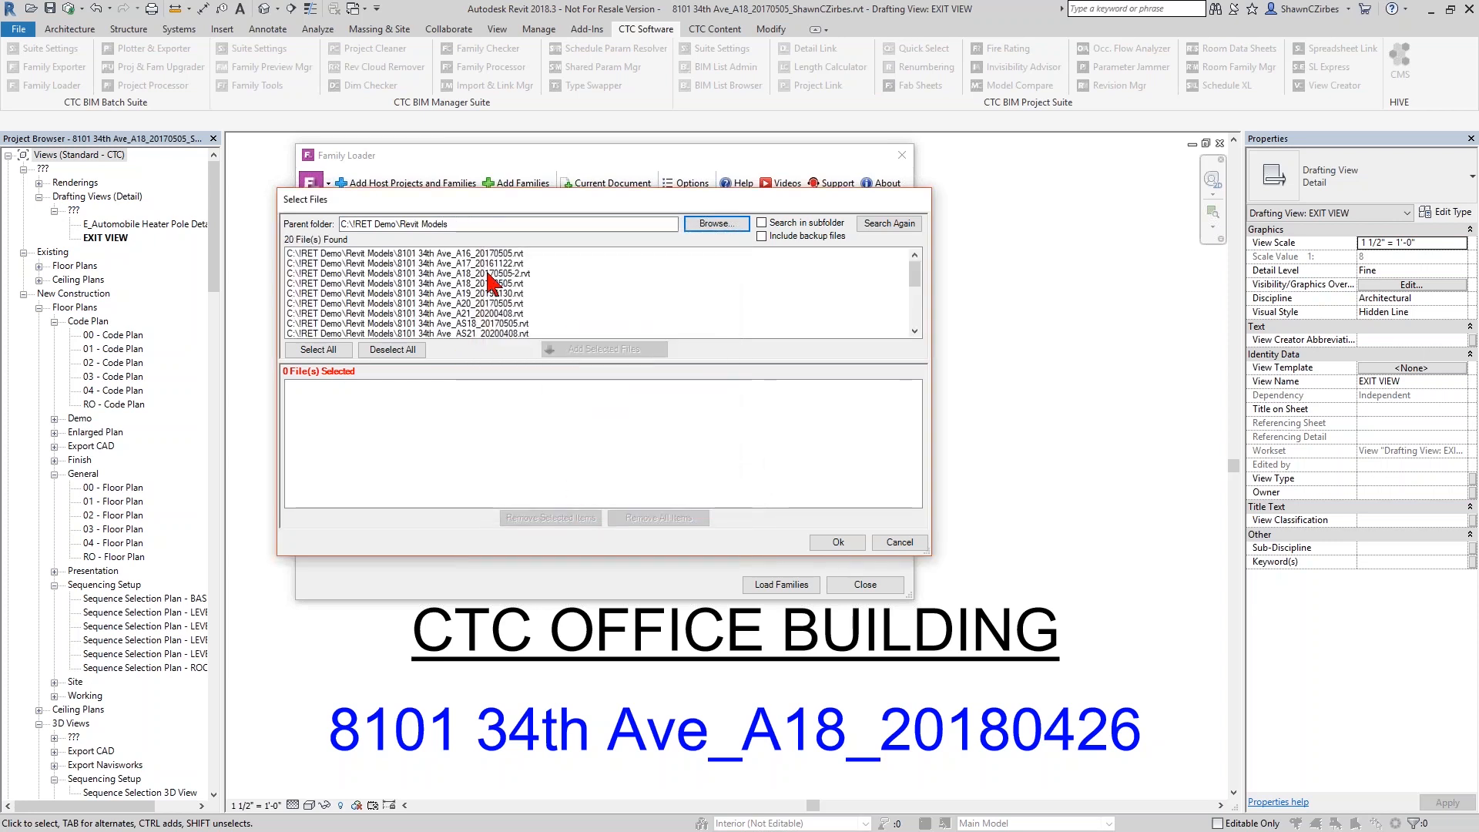
double_click(483, 275)
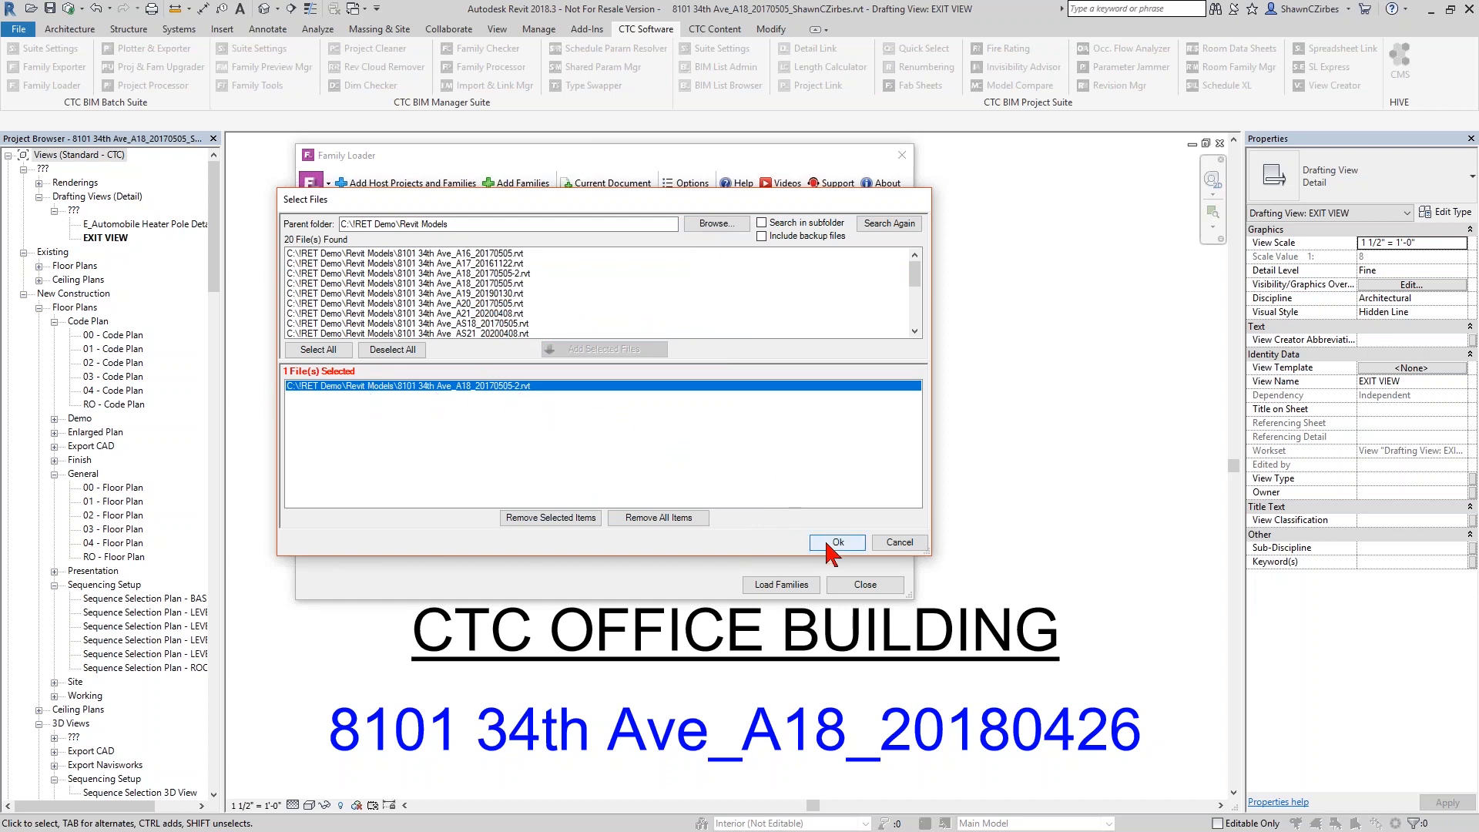
left_click(493, 283)
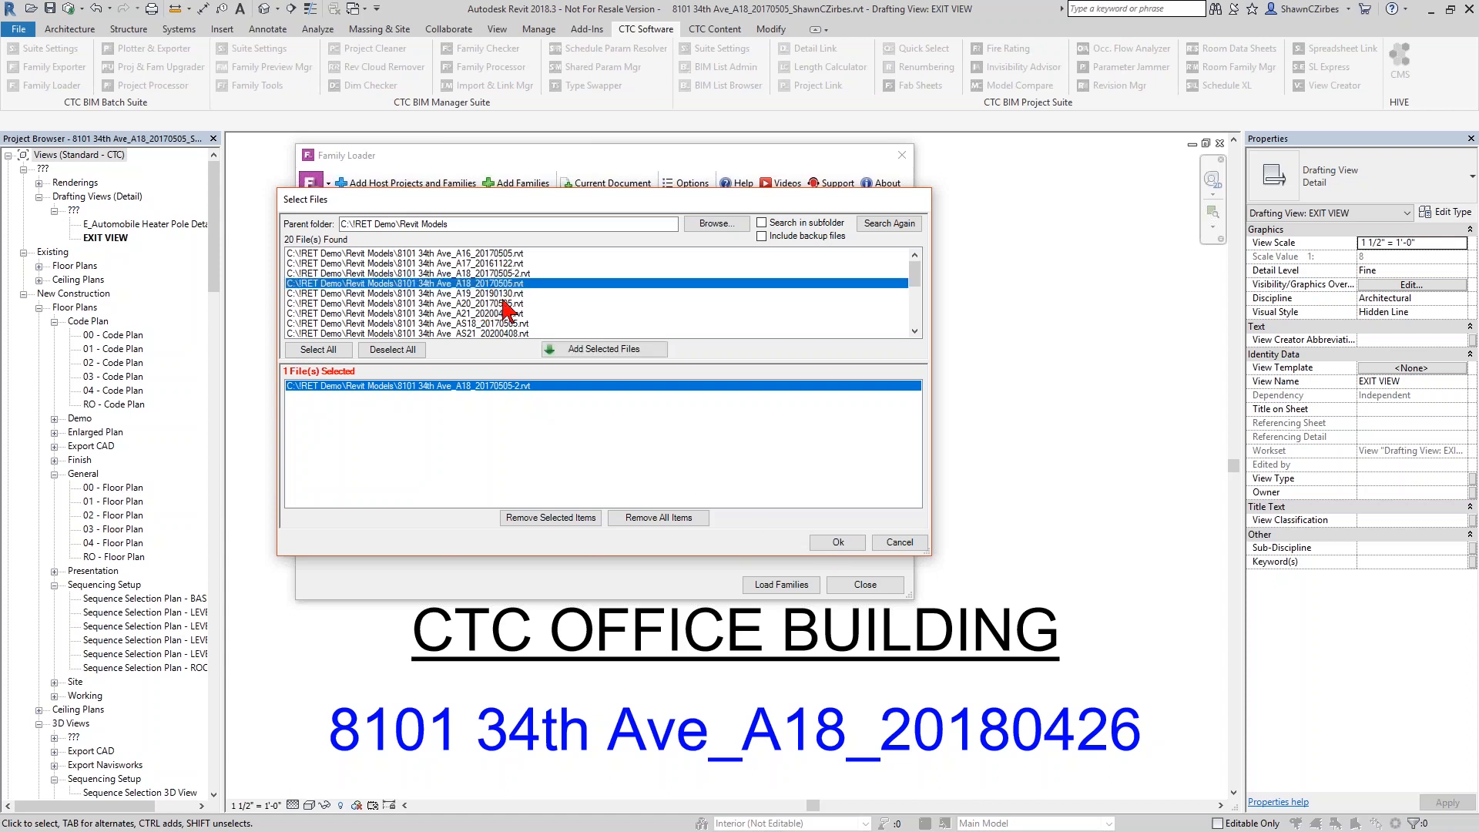
left_click(597, 353)
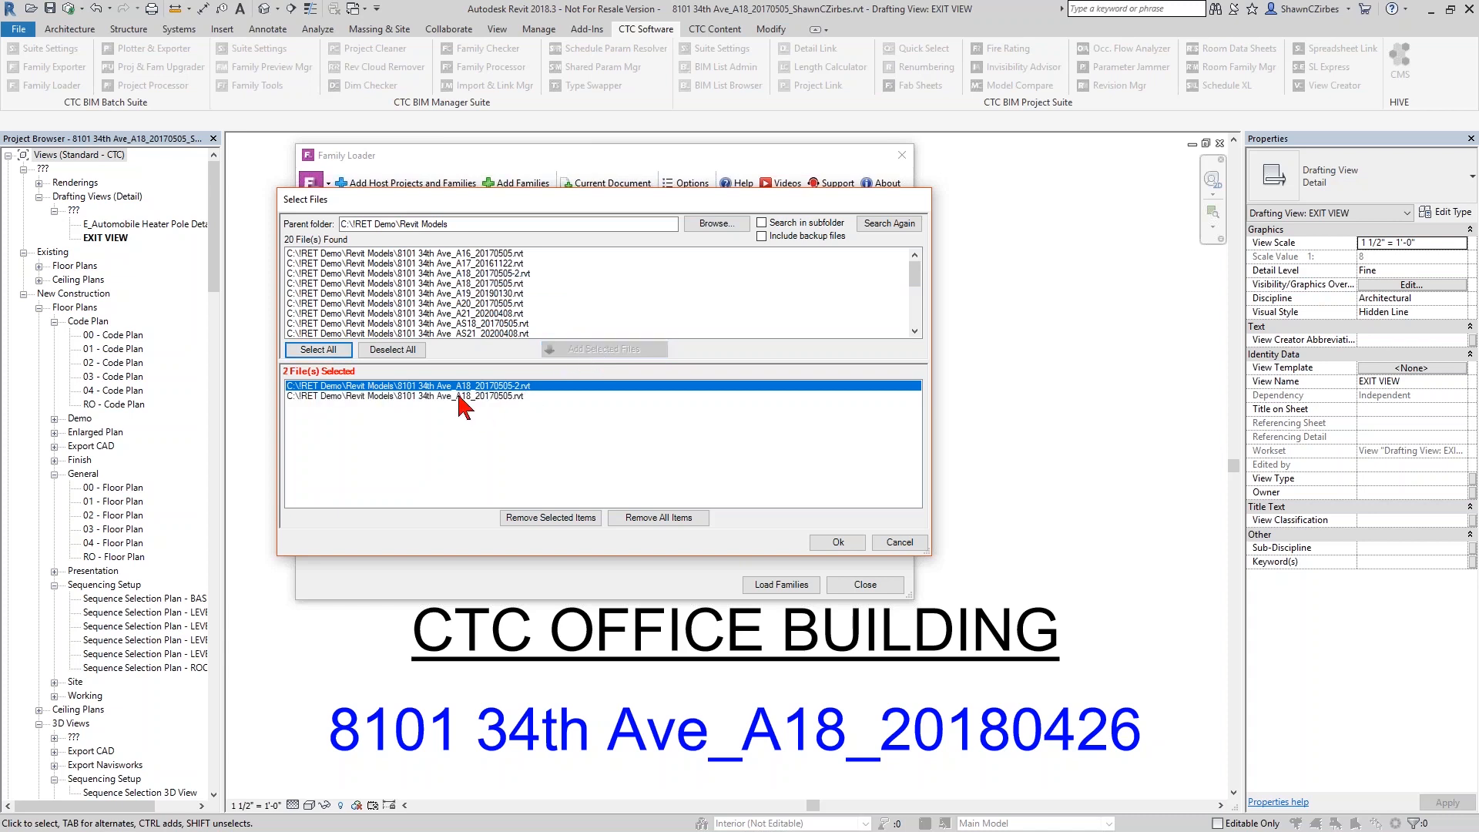
left_click(839, 542)
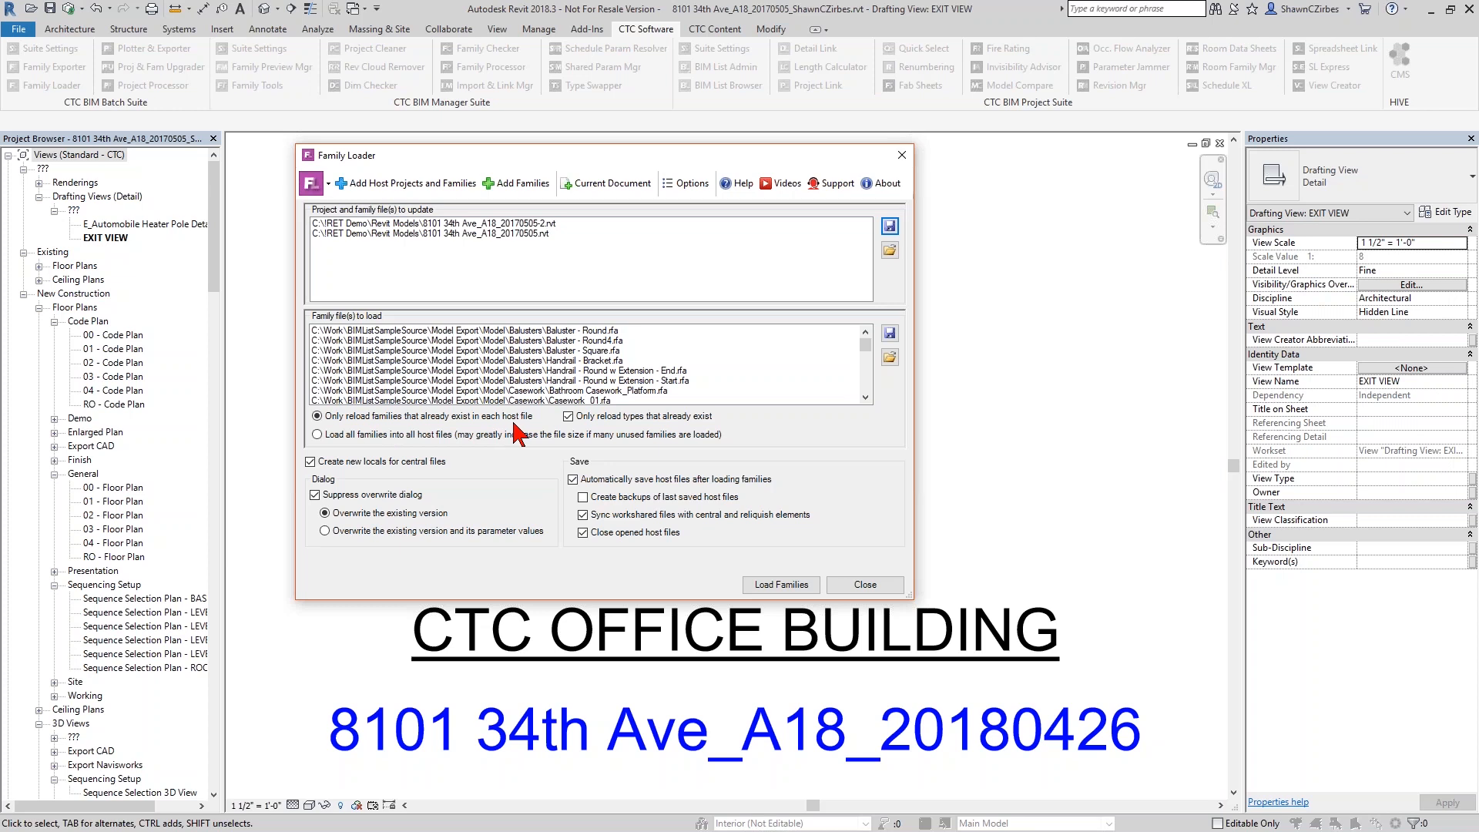
Review the first host file and baluster/handrail families, then choose 'Load all families into all host files'
left_click(400, 225)
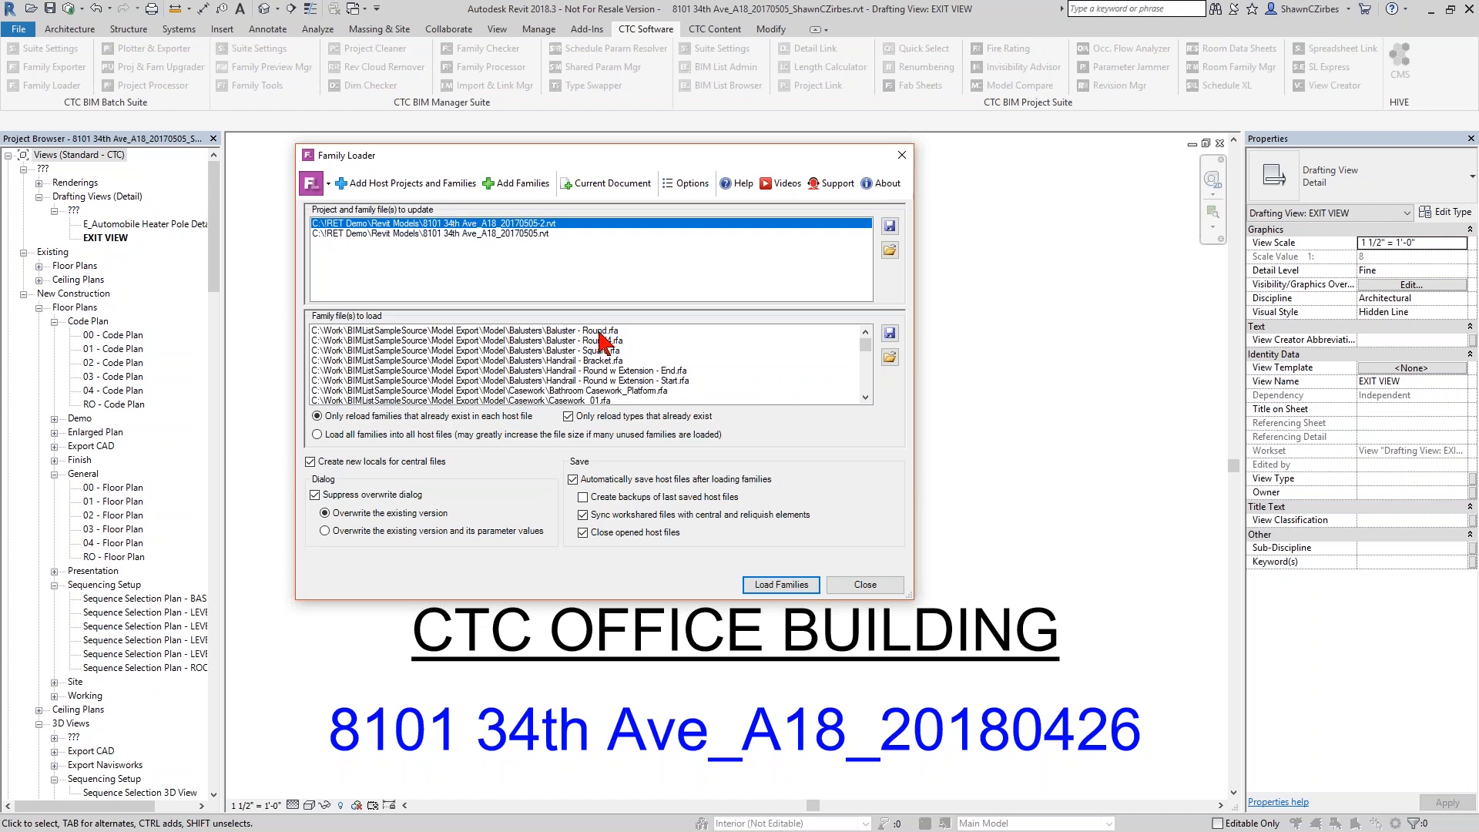
left_click(560, 341)
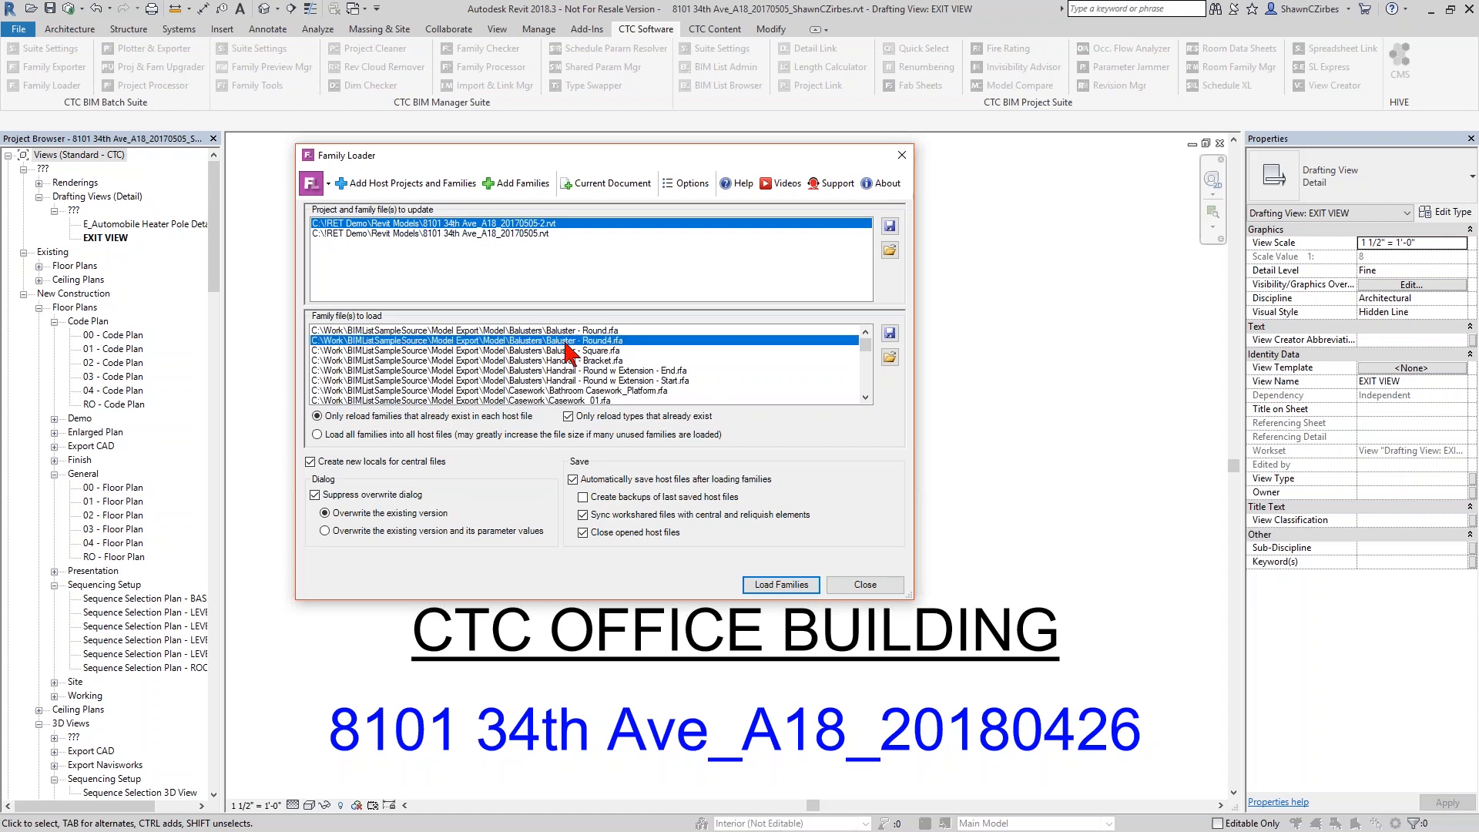
left_click(566, 351)
left_click(570, 361)
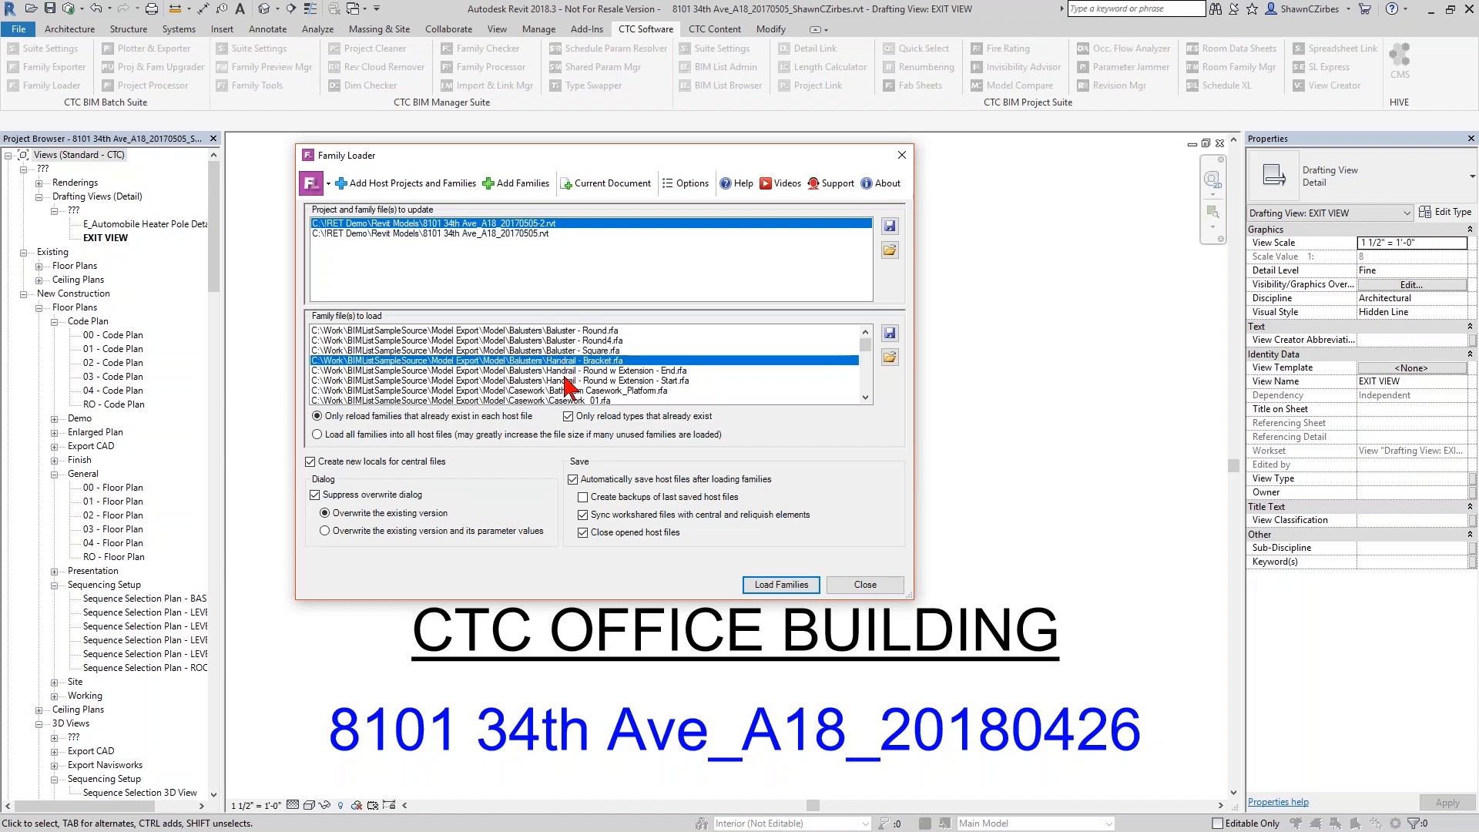
left_click(572, 371)
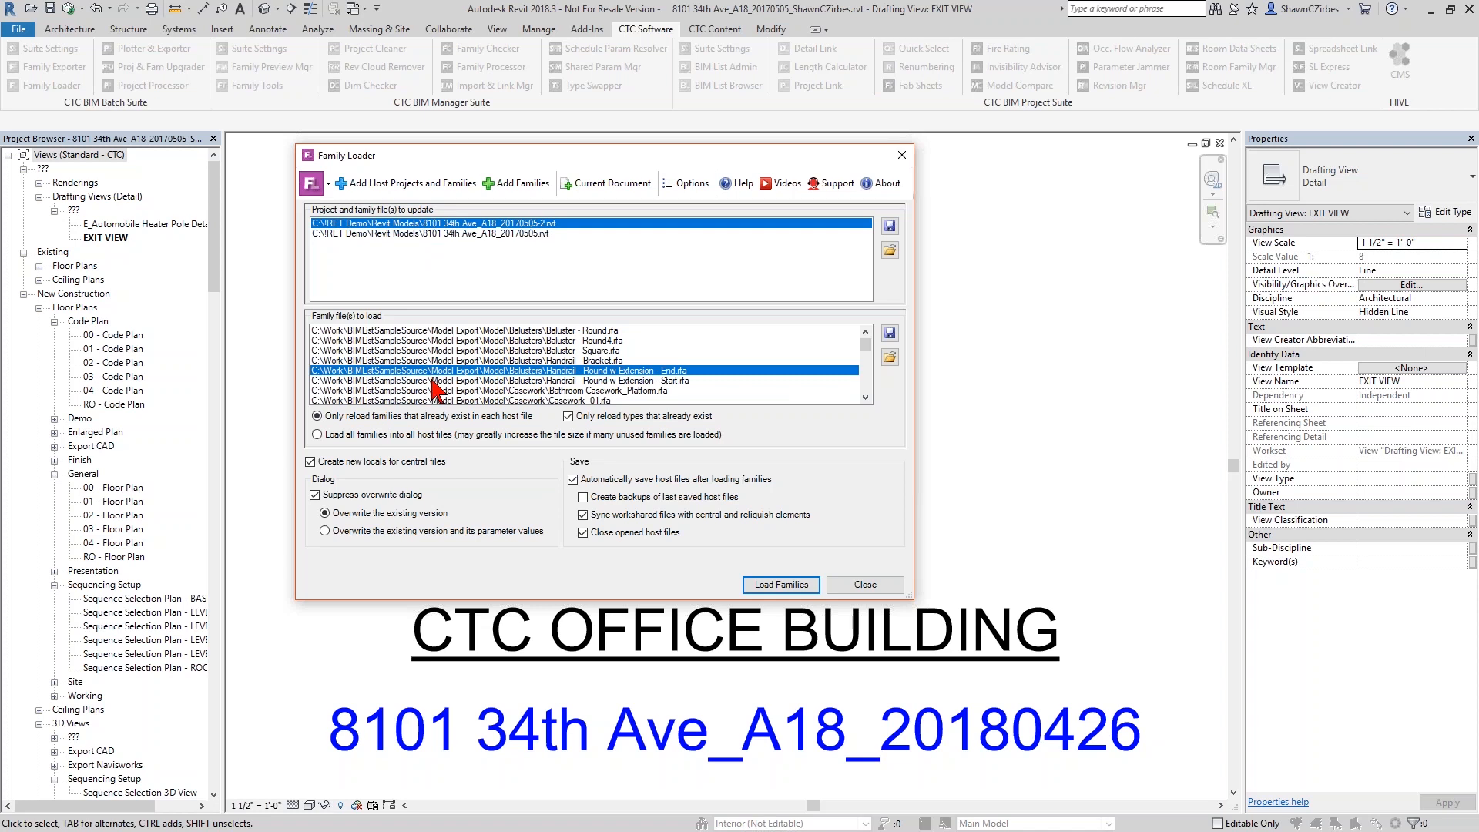
left_click(318, 435)
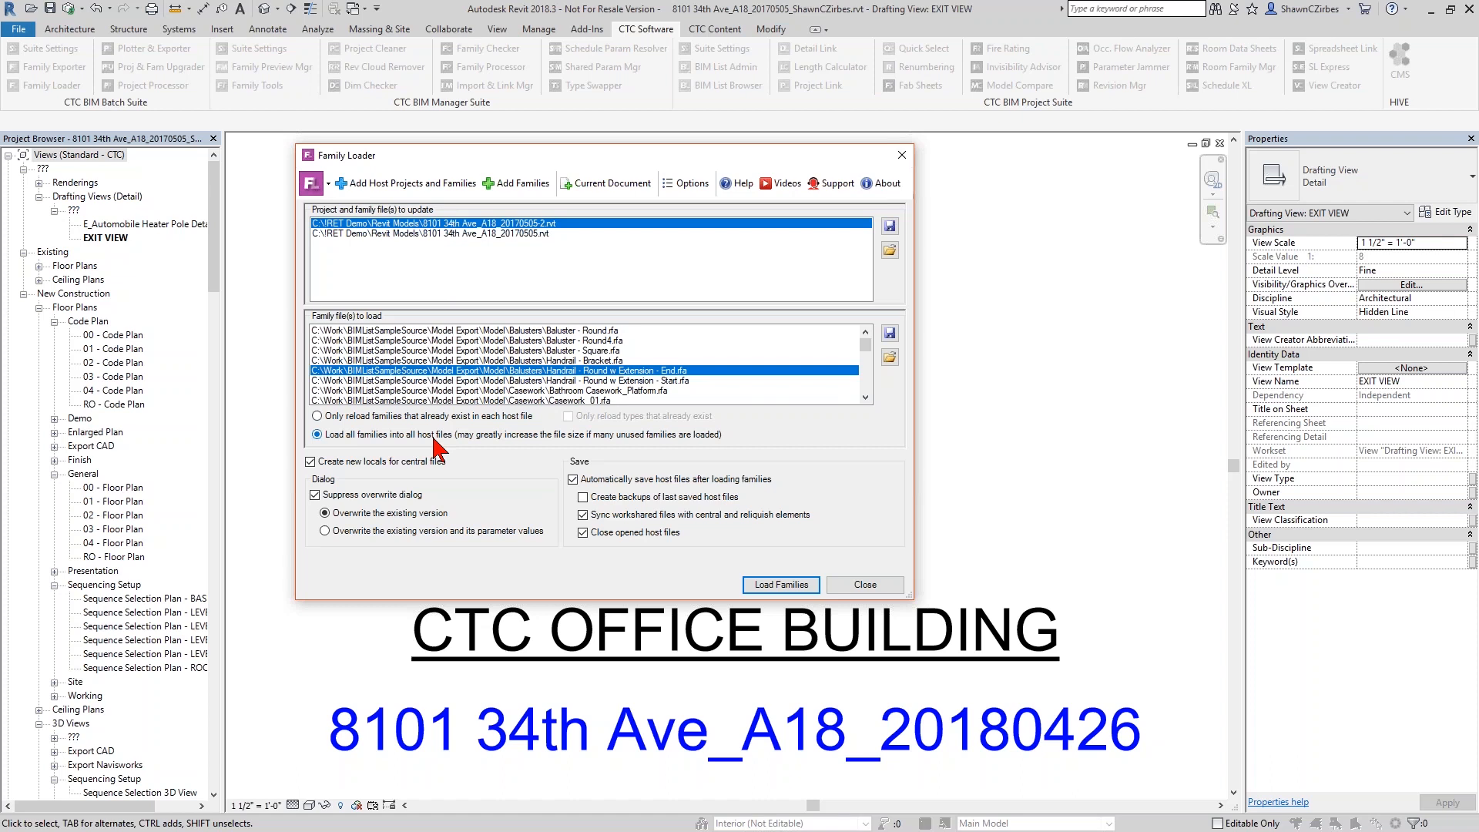
Switch to reloading only existing families and only existing types, then select Baluster - Round.rfa
left_click(424, 416)
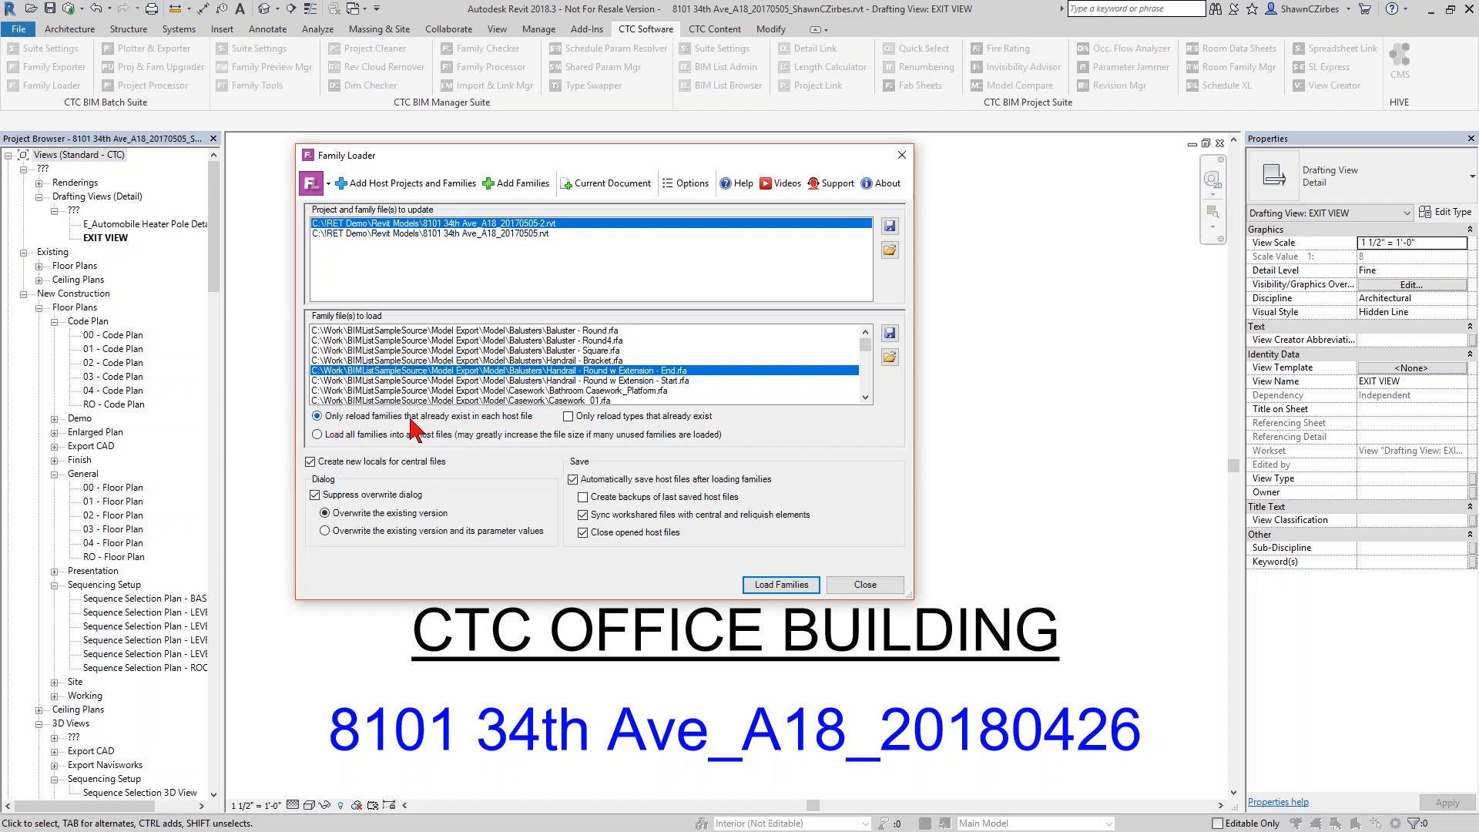
left_click(587, 418)
left_click(568, 330)
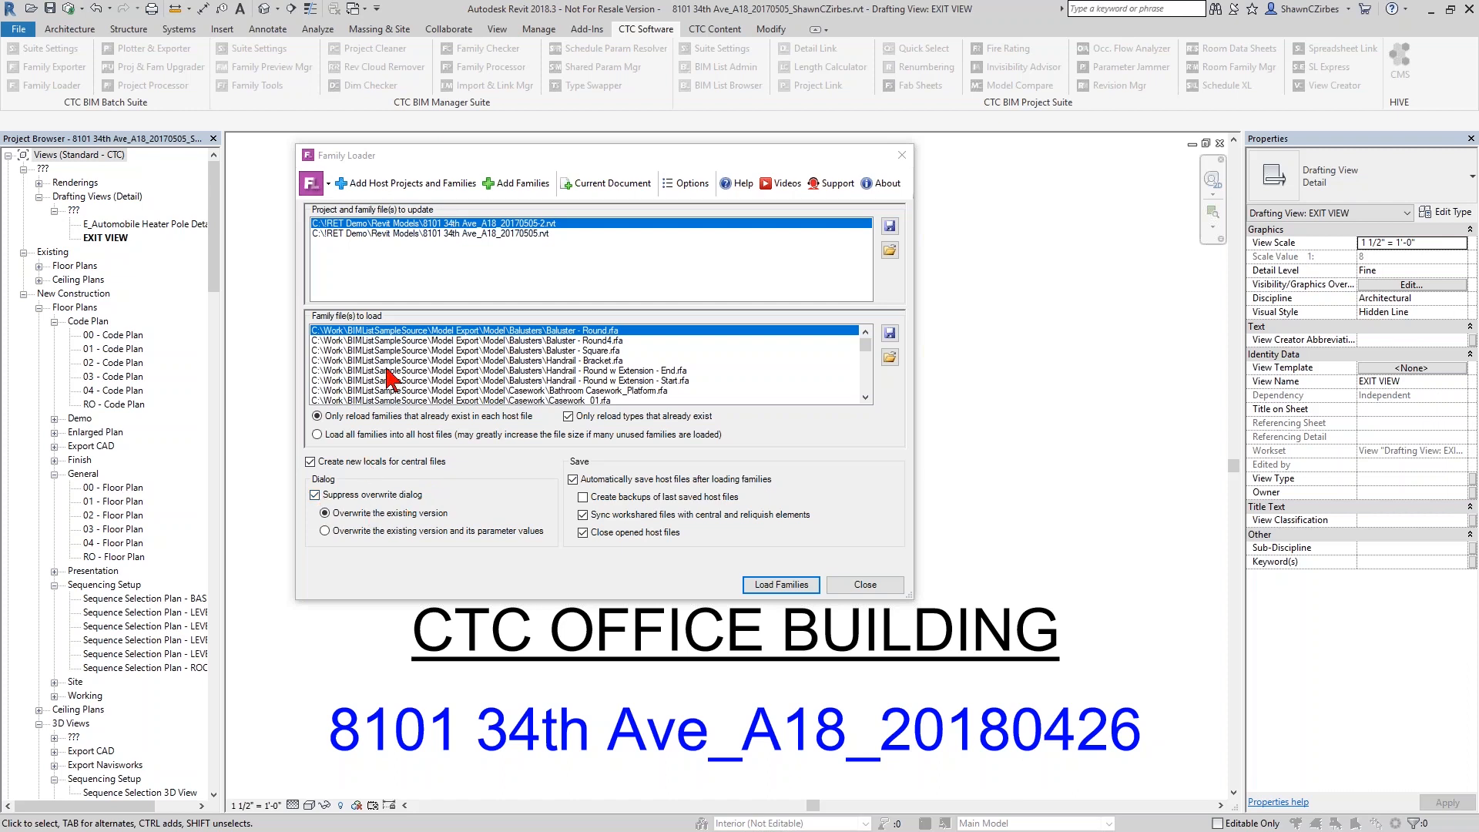
left_click(405, 436)
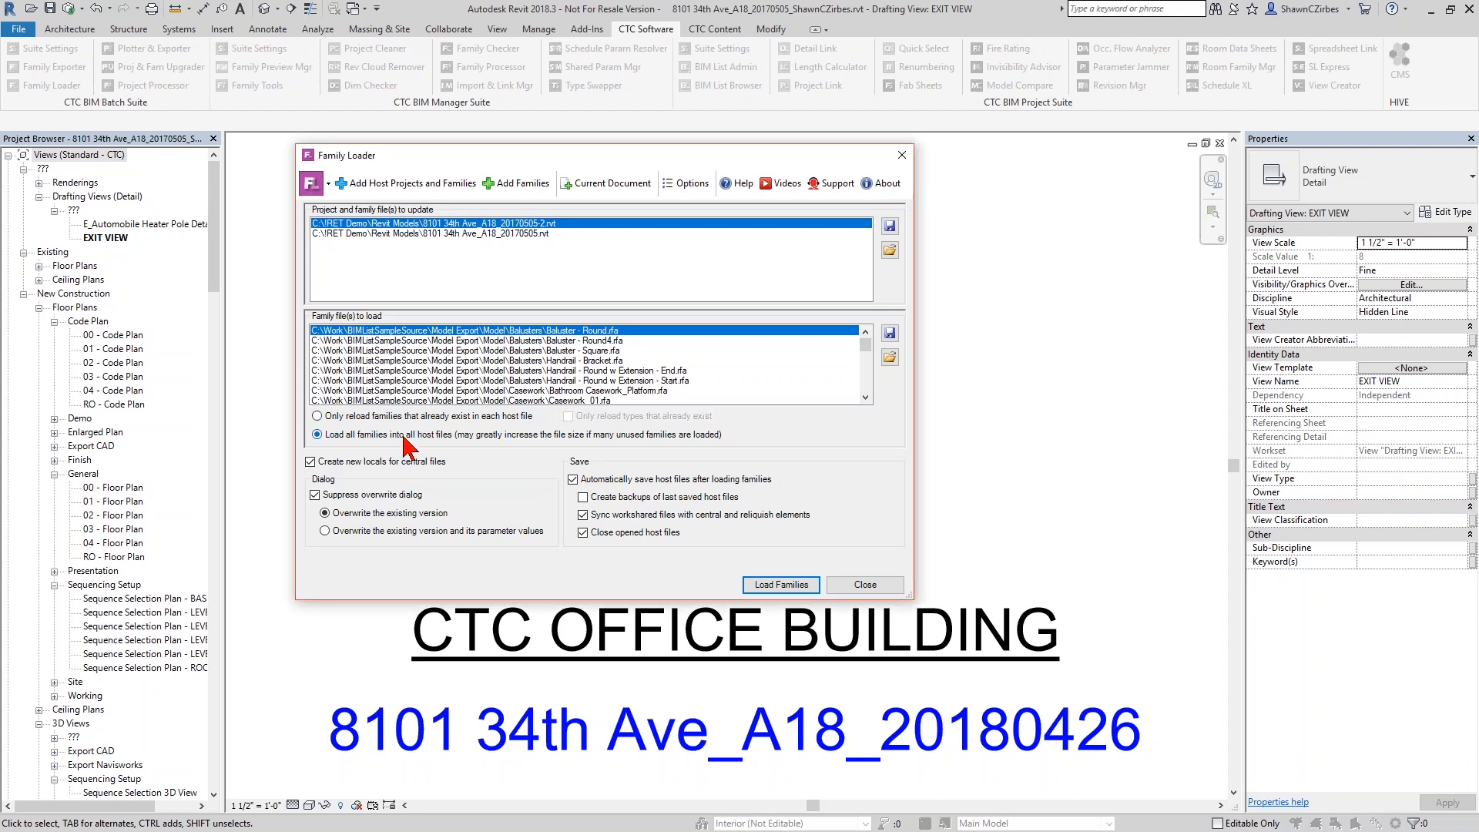
left_click(402, 416)
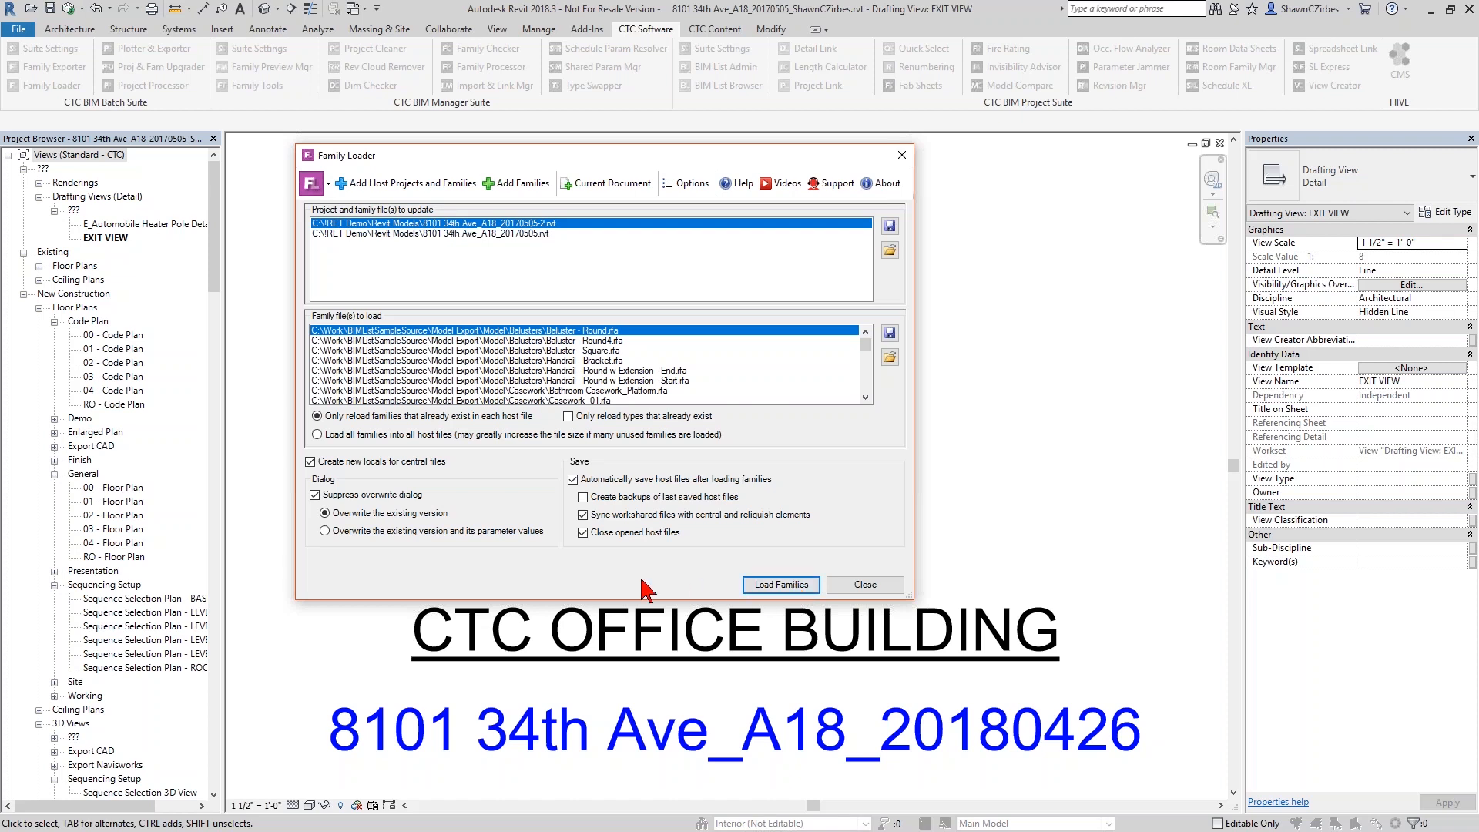
left_click(481, 234)
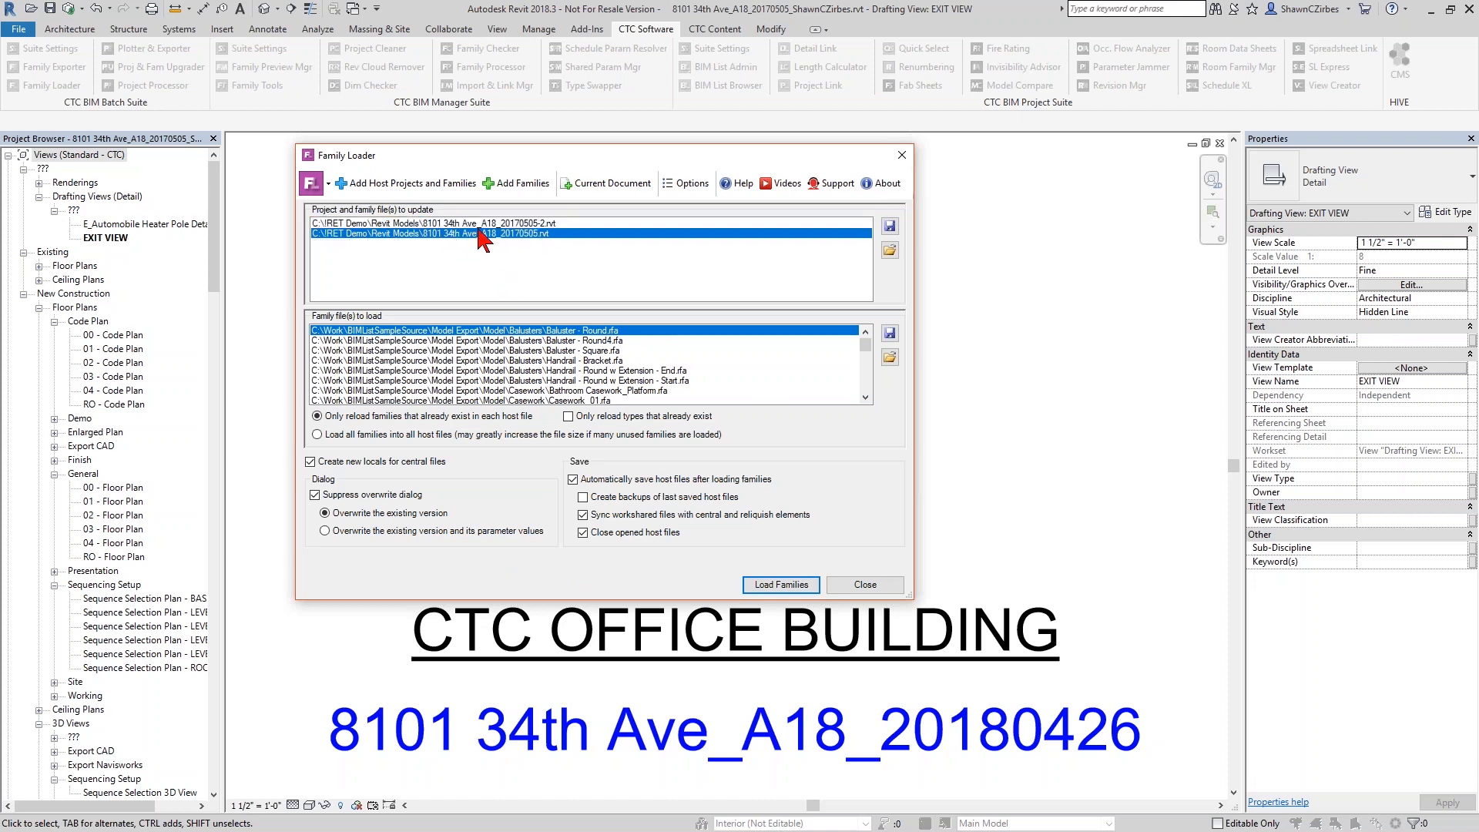
Move Family Loader right, list current-project families, and place that picker at the upper left
left_click_drag(562, 155, 1062, 165)
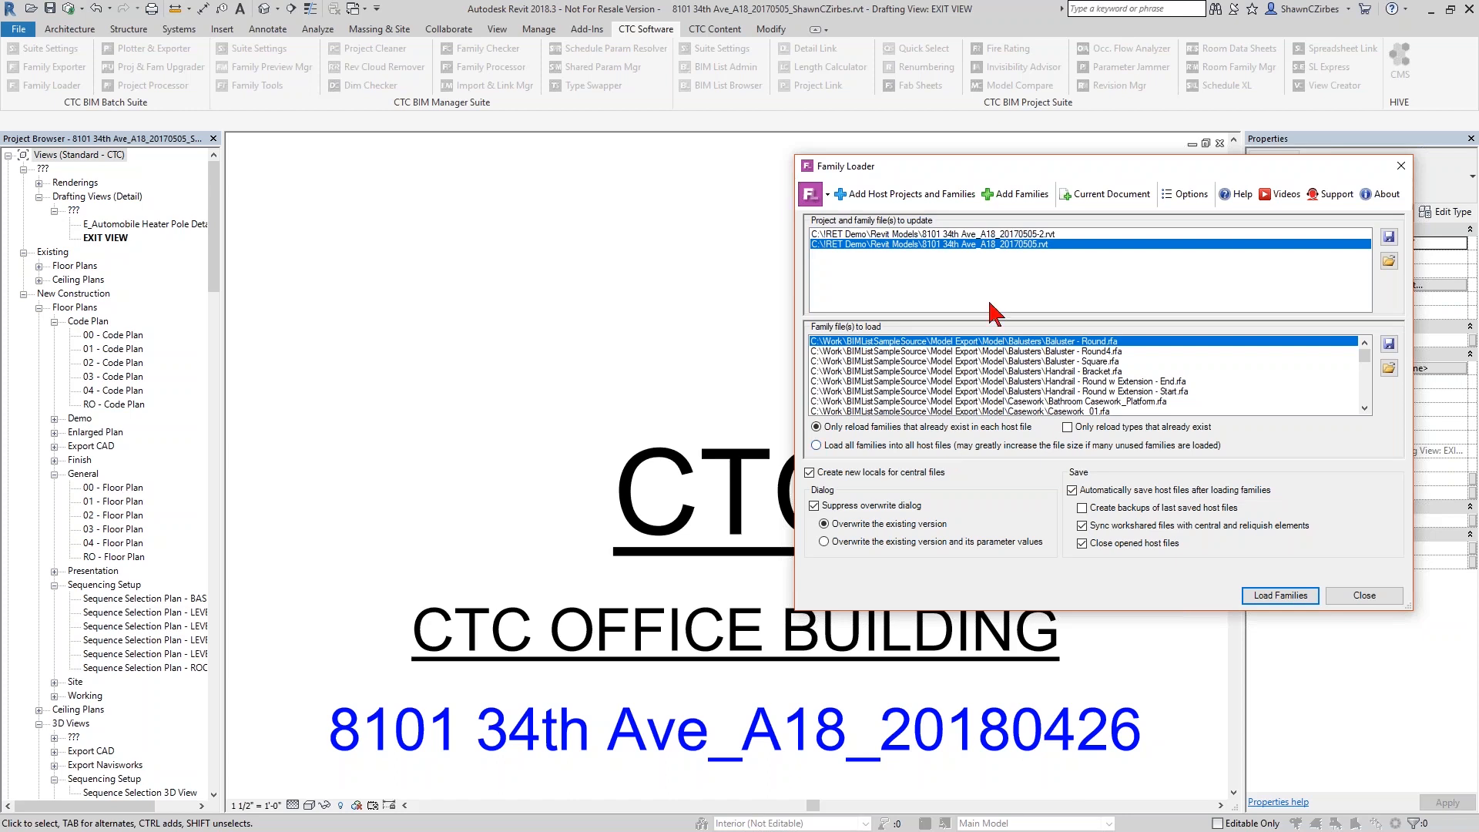
left_click(1102, 197)
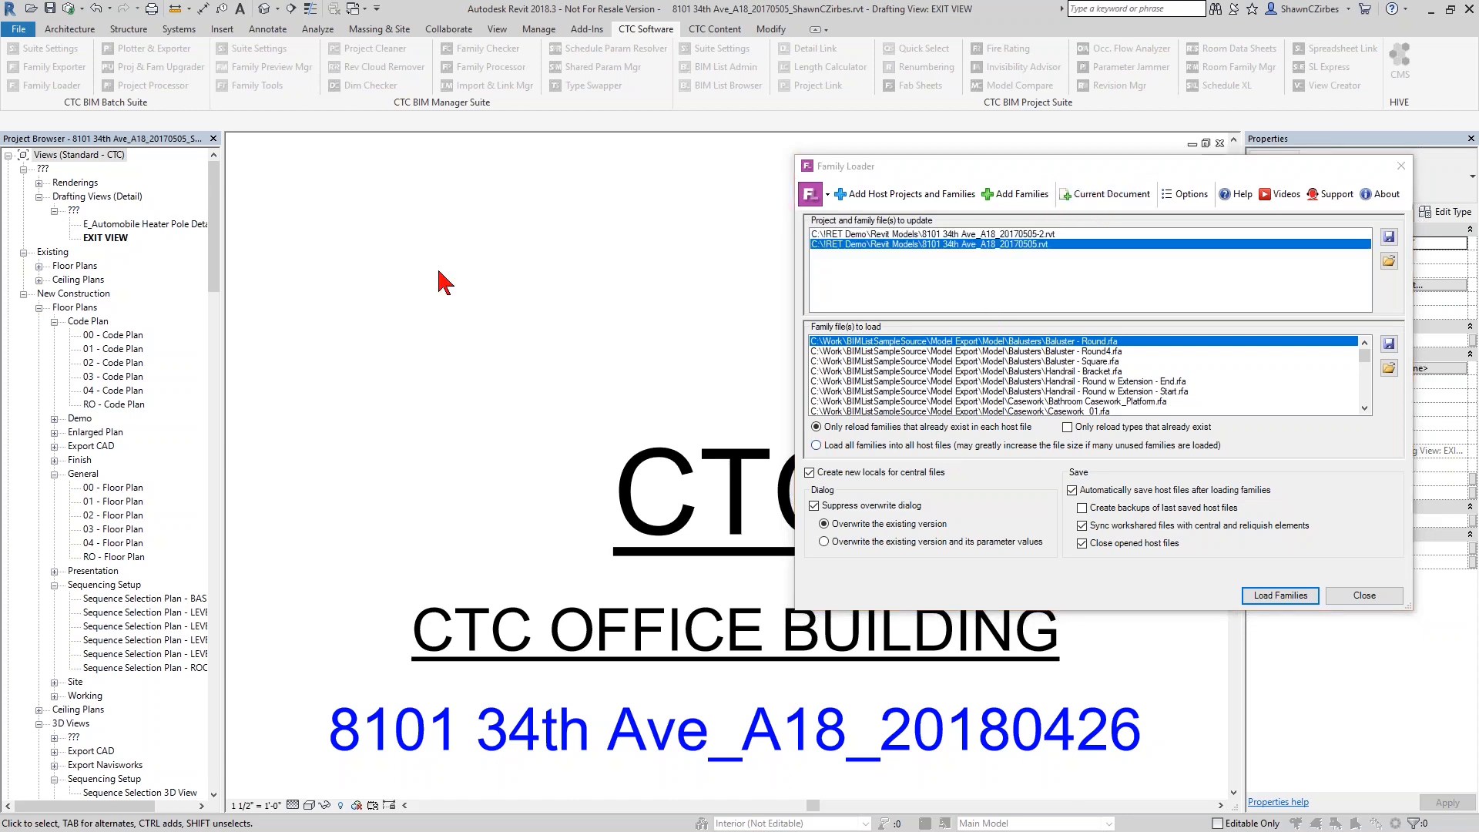
mouse_move(336, 236)
left_mouse_down()
mouse_move(418, 155)
mouse_move(373, 138)
left_mouse_up()
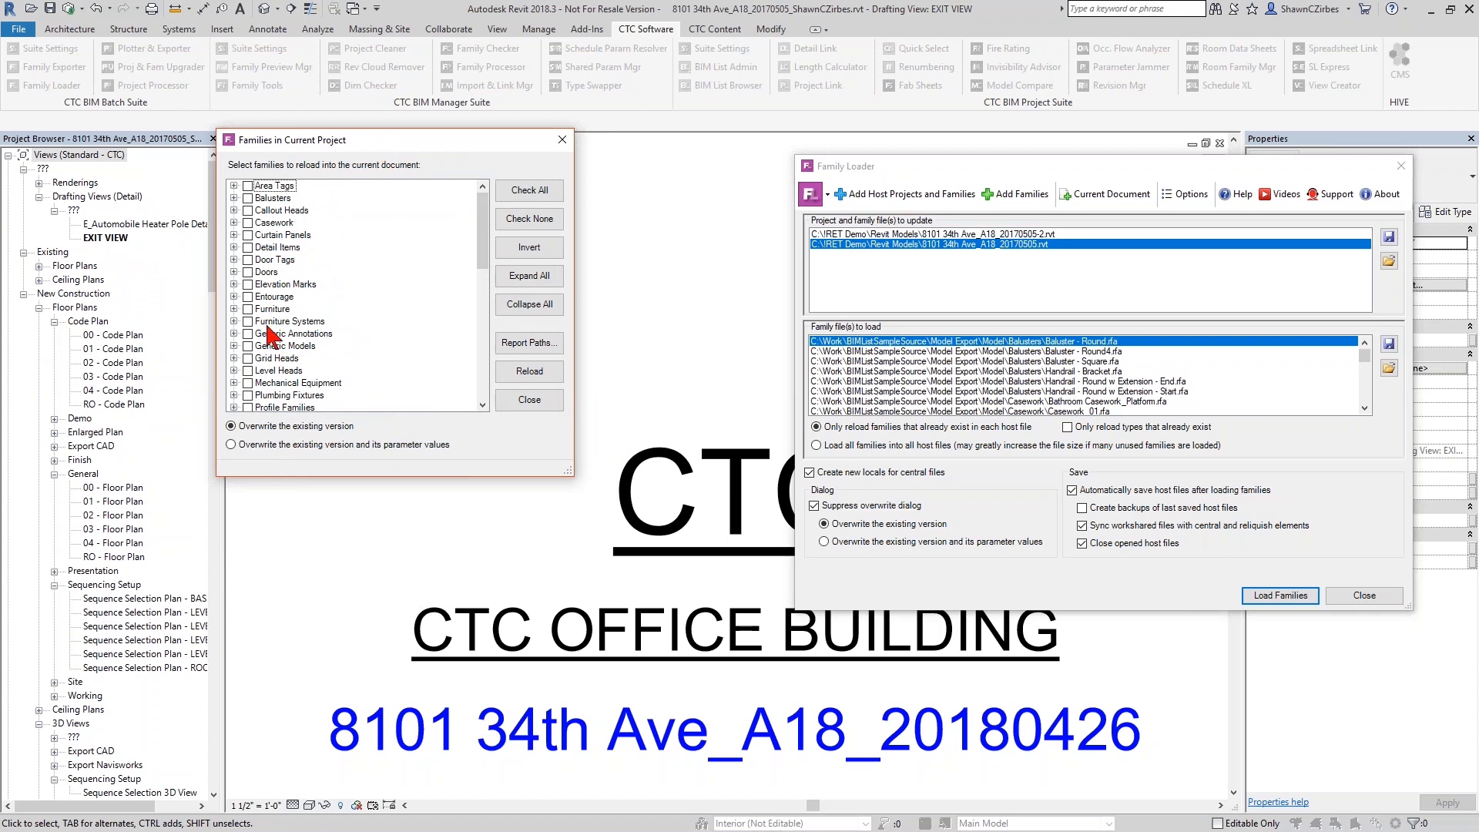
Under Doors, tick the Swing_Double and Swing_Single families
left_click(234, 272)
scroll(278, 332, "down", 8)
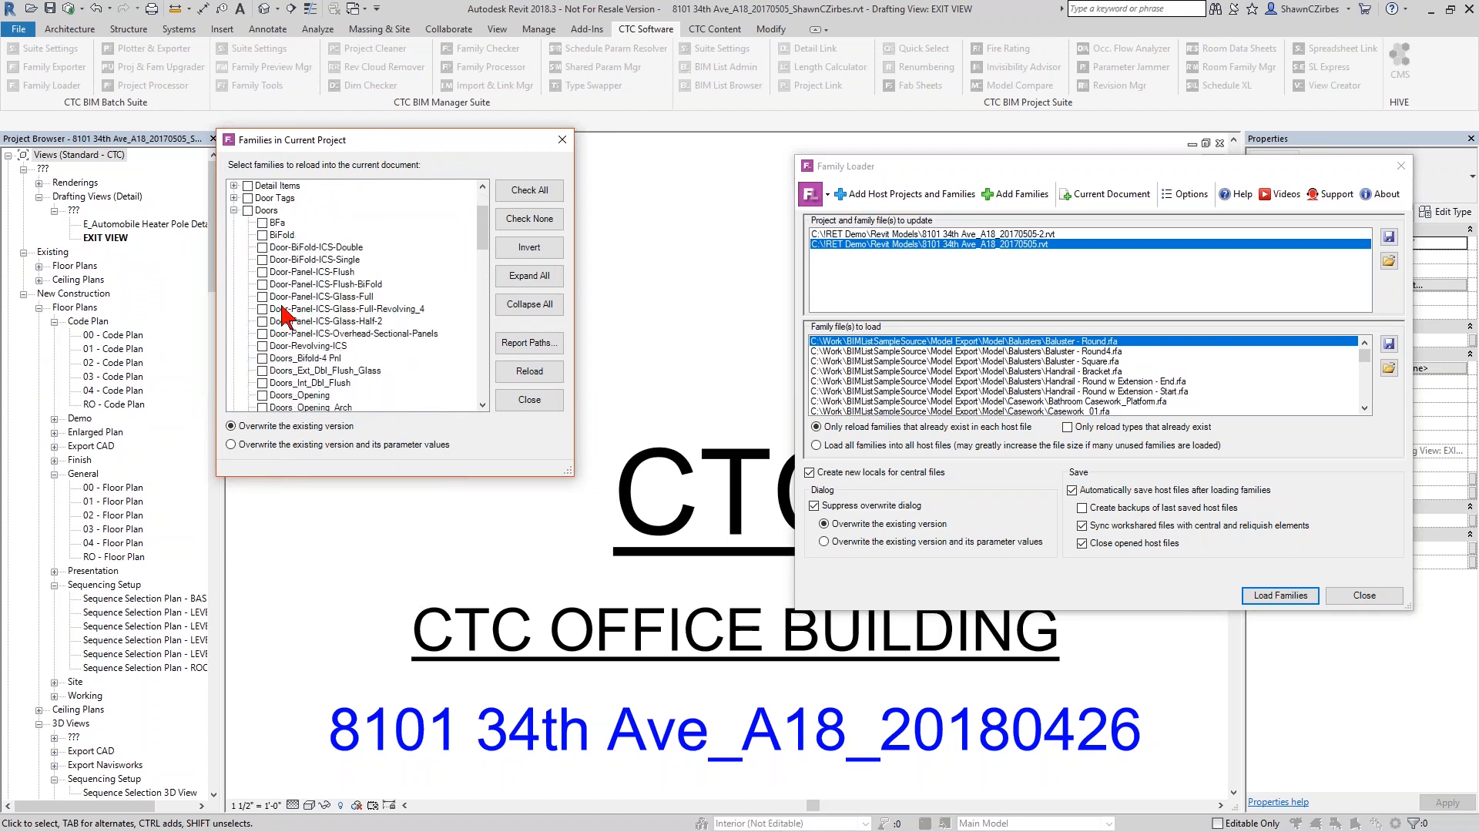
scroll(275, 377, "down", 1)
left_click(263, 370)
left_click(263, 383)
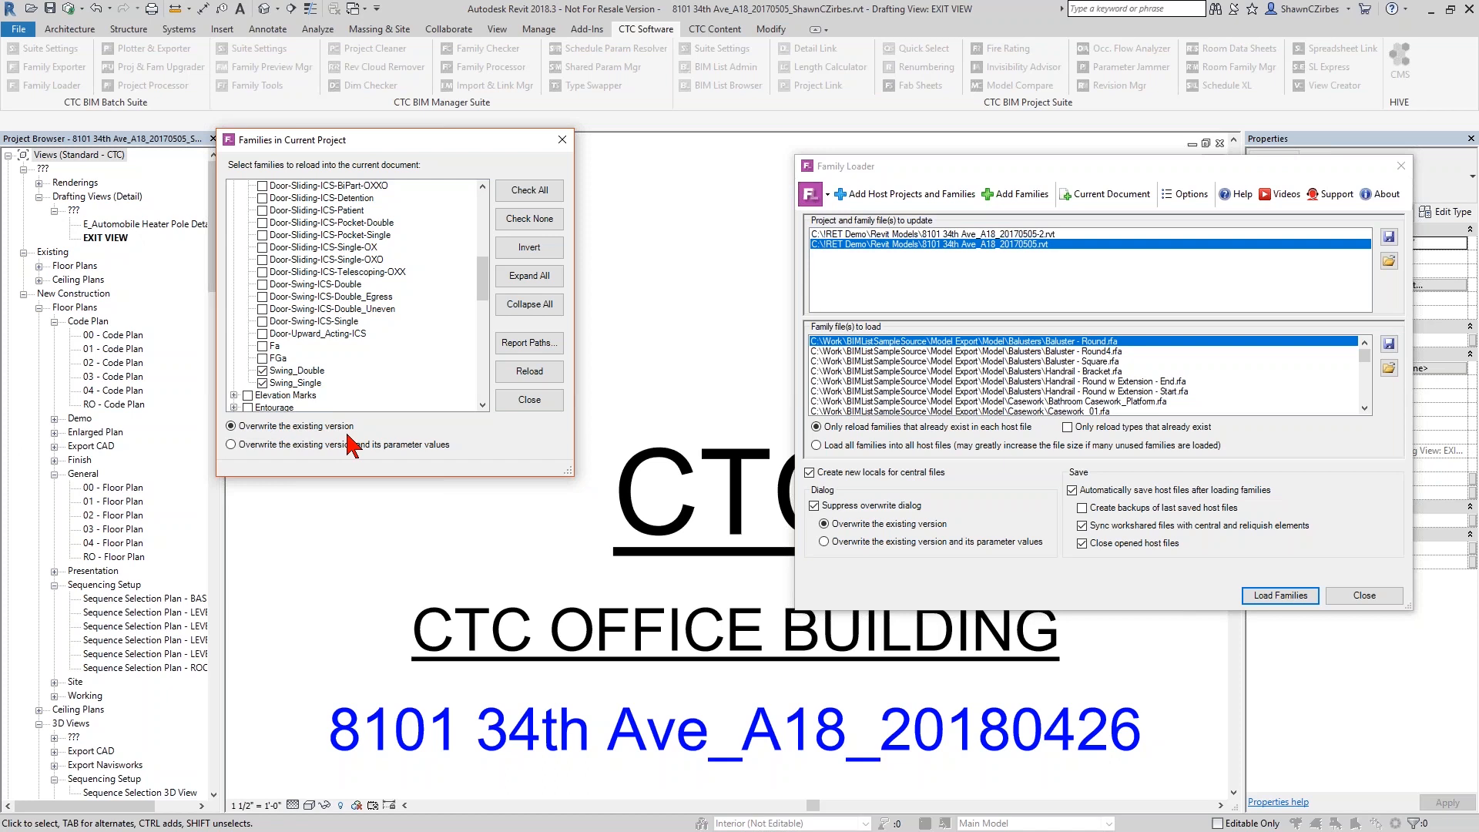
Toggle parameter overwrite on and back to existing-version only, then close the family picker
left_click(261, 446)
left_click(307, 428)
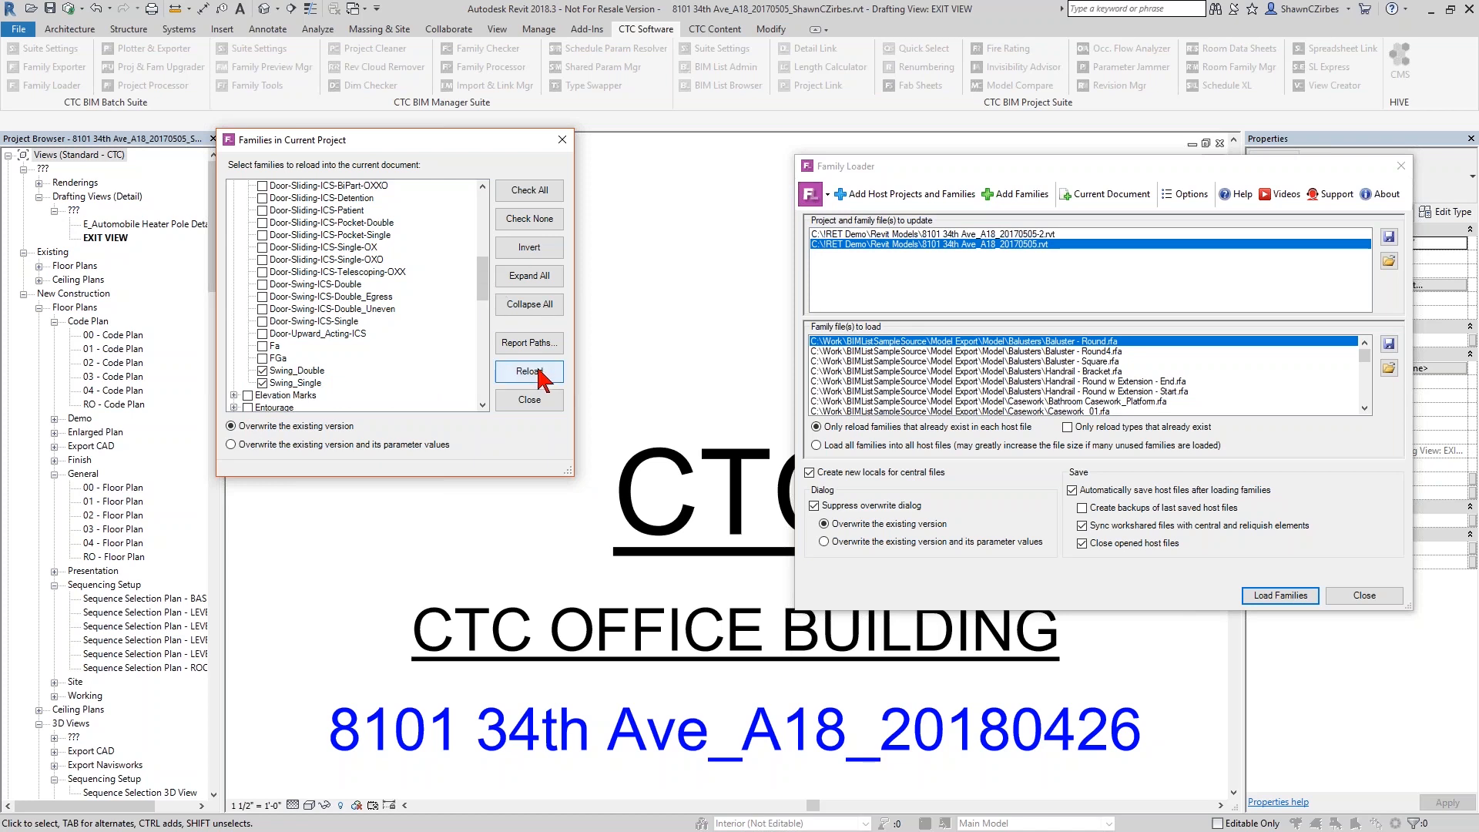
left_click(562, 140)
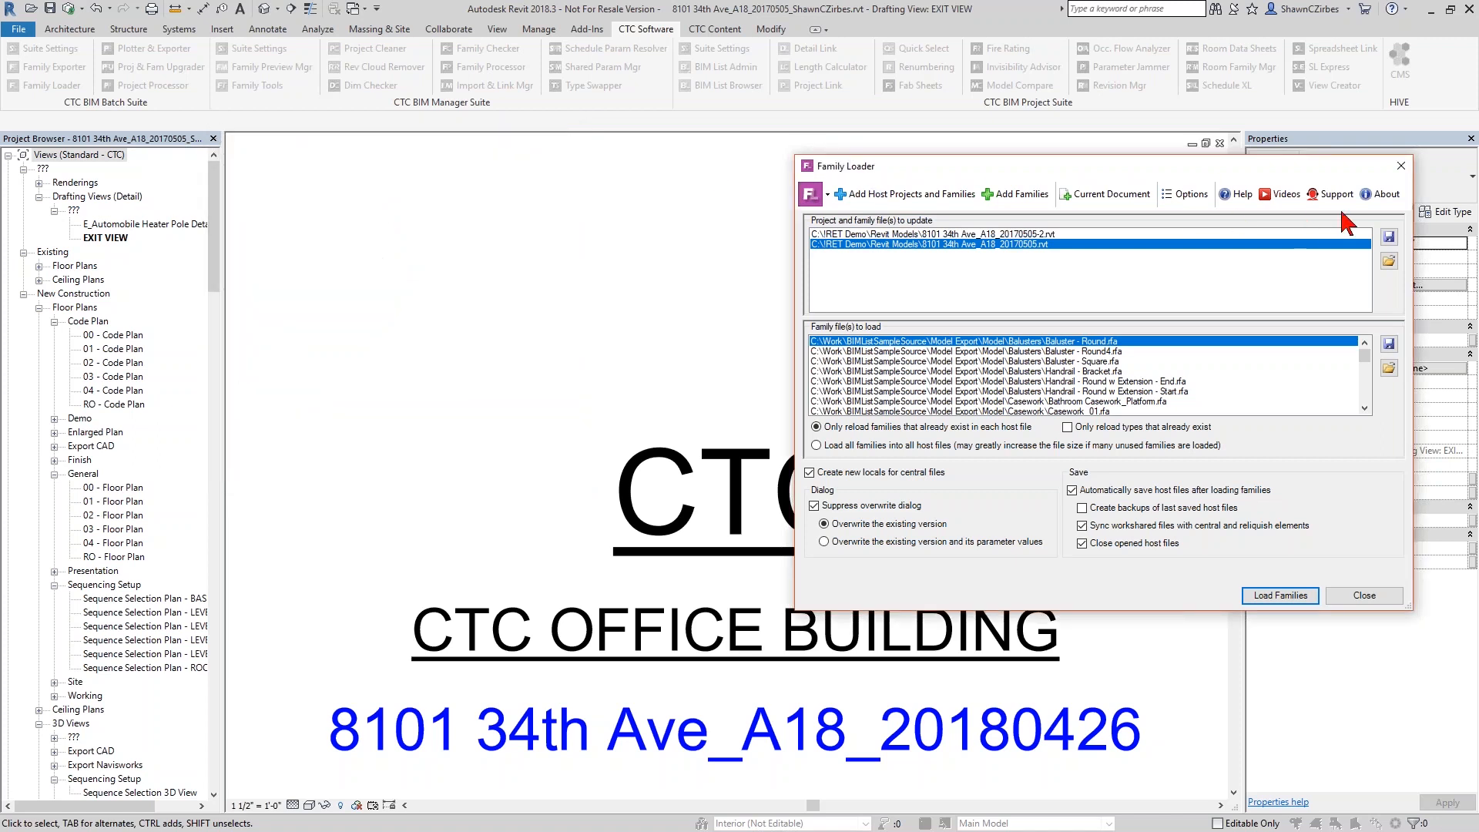
Close Family Loader, open the 01 - Code Plan floor plan, and select an office door near grid 2.3
left_click(1400, 171)
left_click(115, 349)
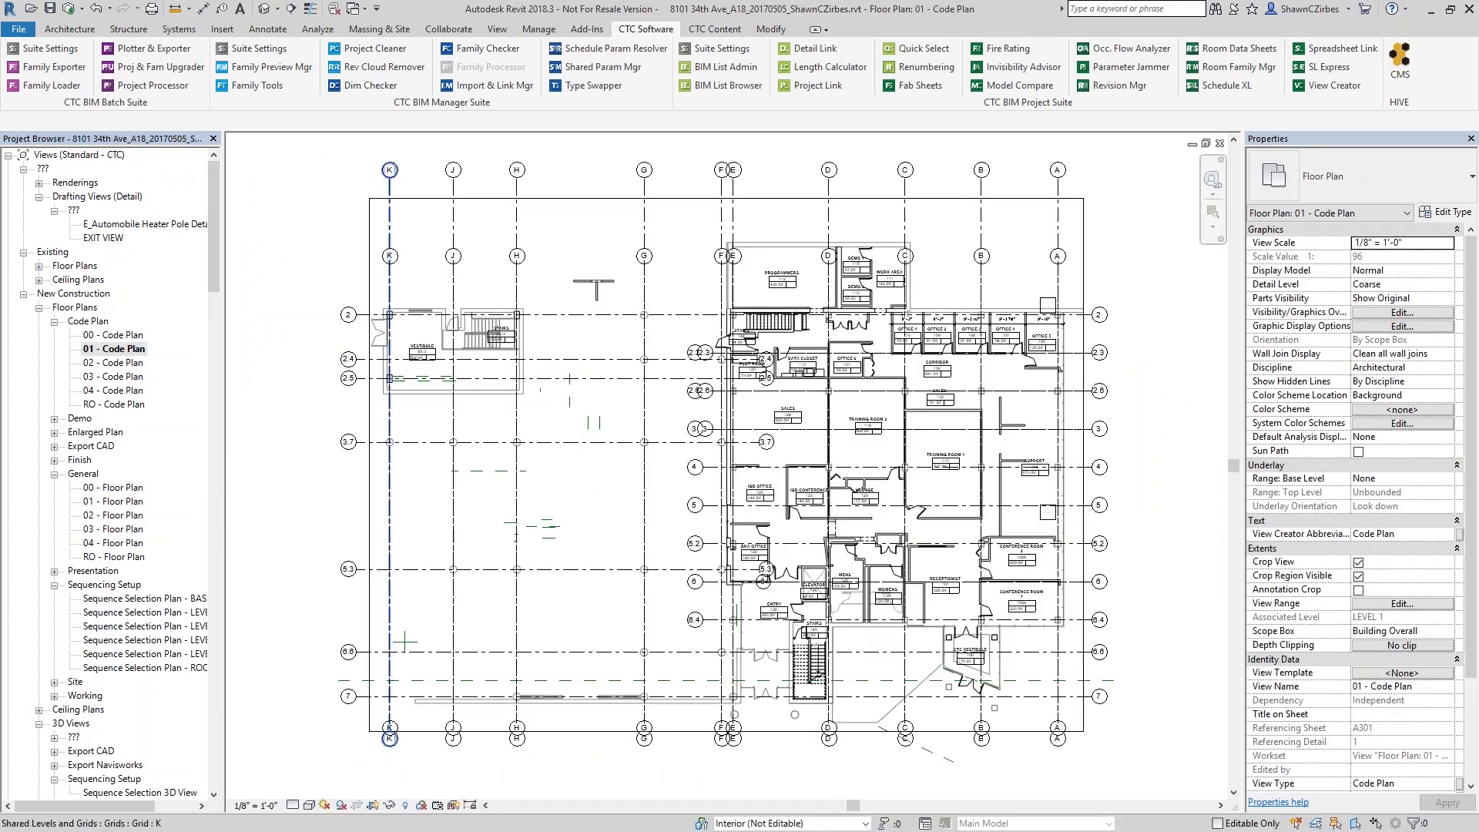
left_click(914, 346)
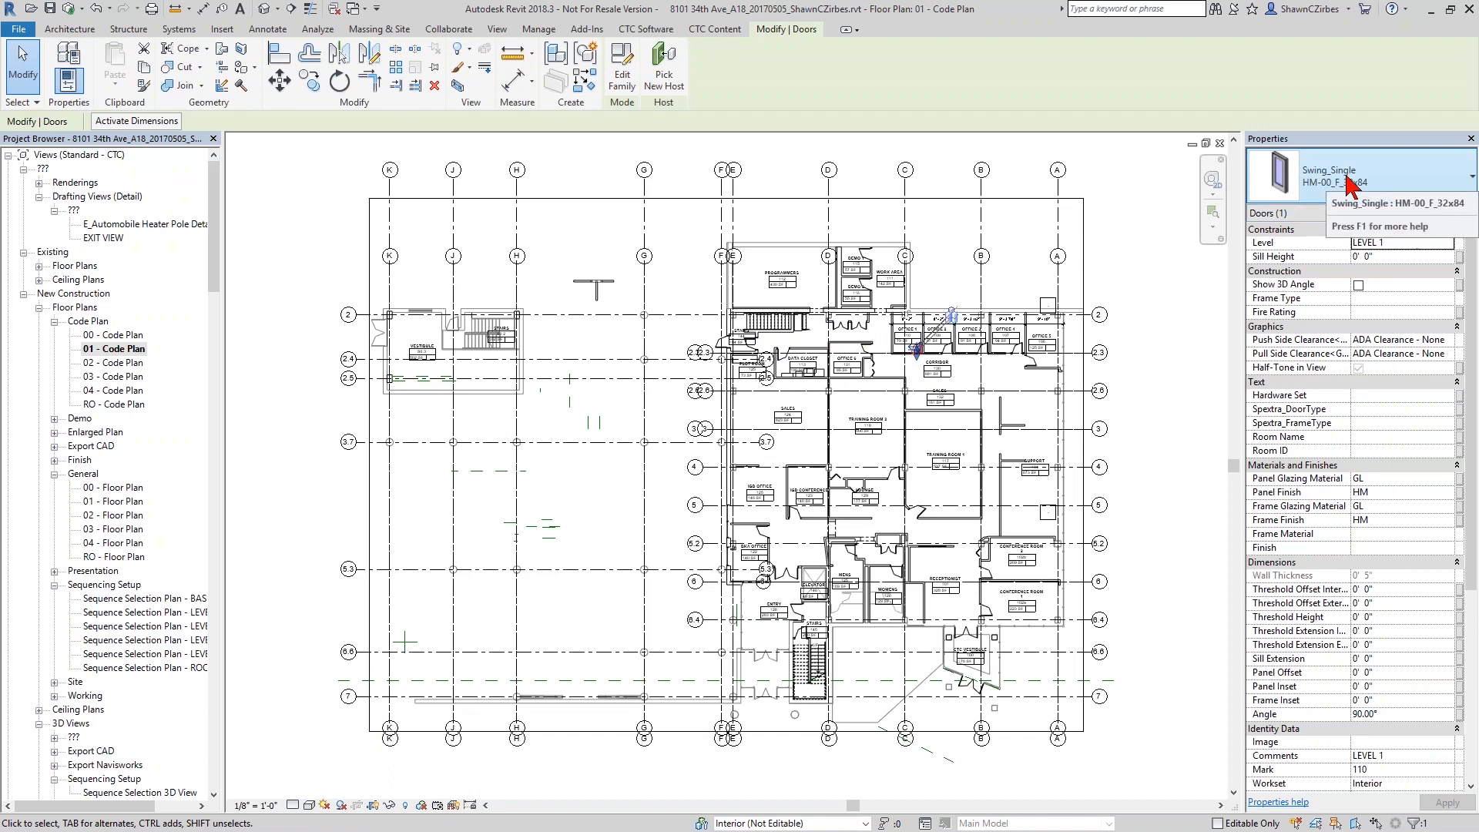
Review the Swing_Single door type's Type Parameters, then close Type Properties
left_click(1434, 213)
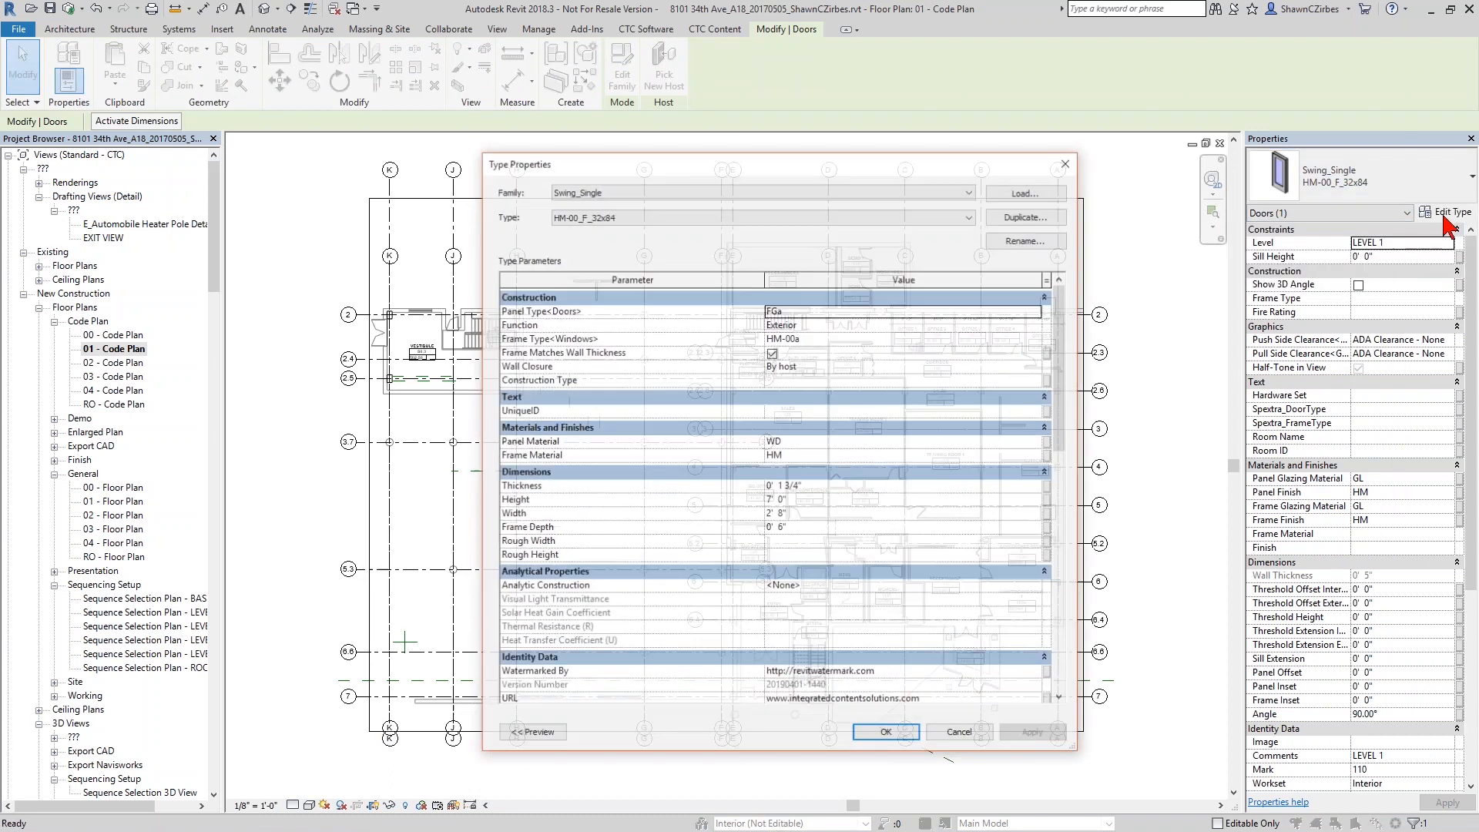
scroll(946, 398, "down", 6)
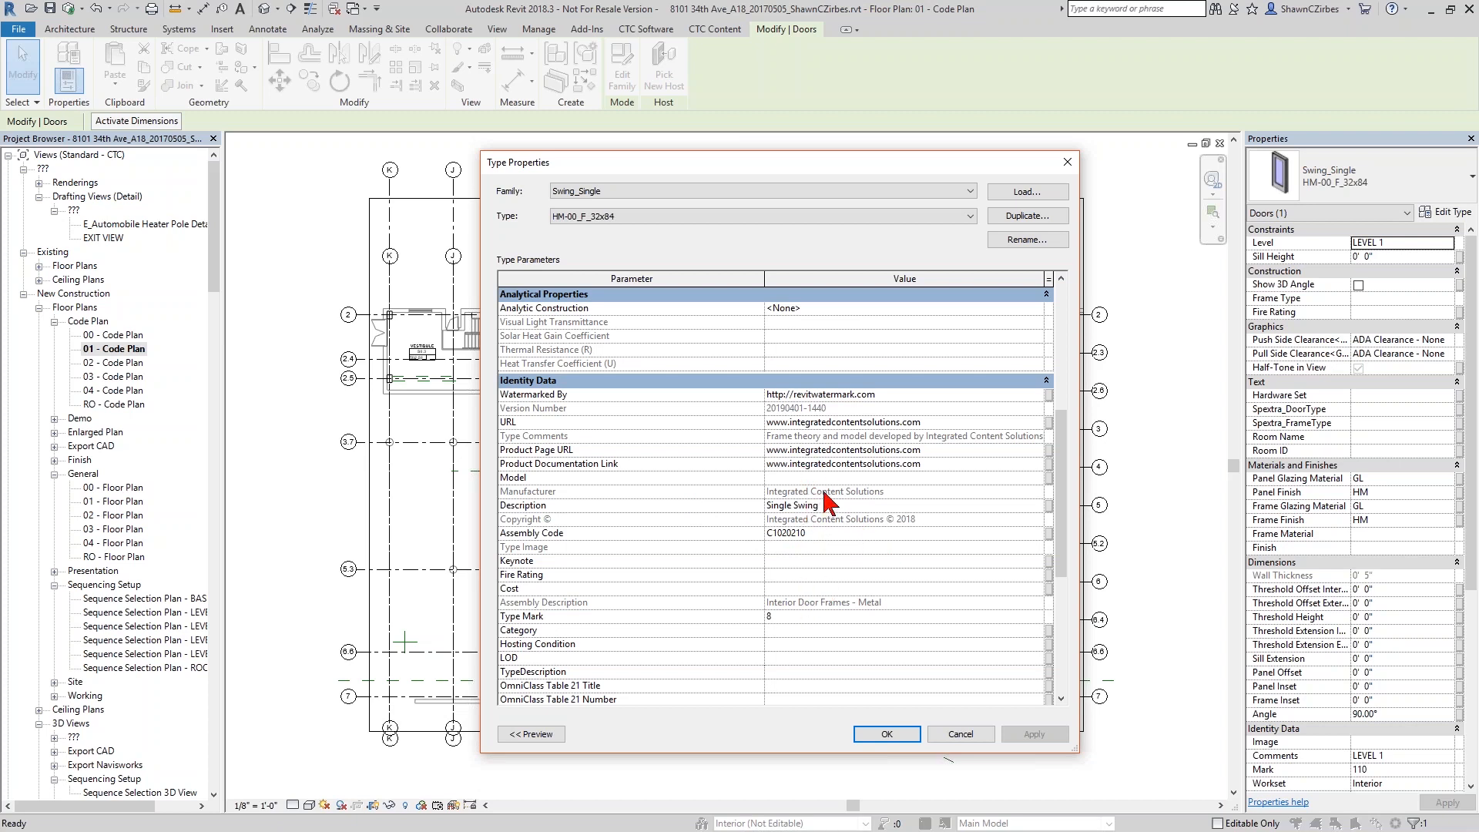
scroll(830, 512, "down", 4)
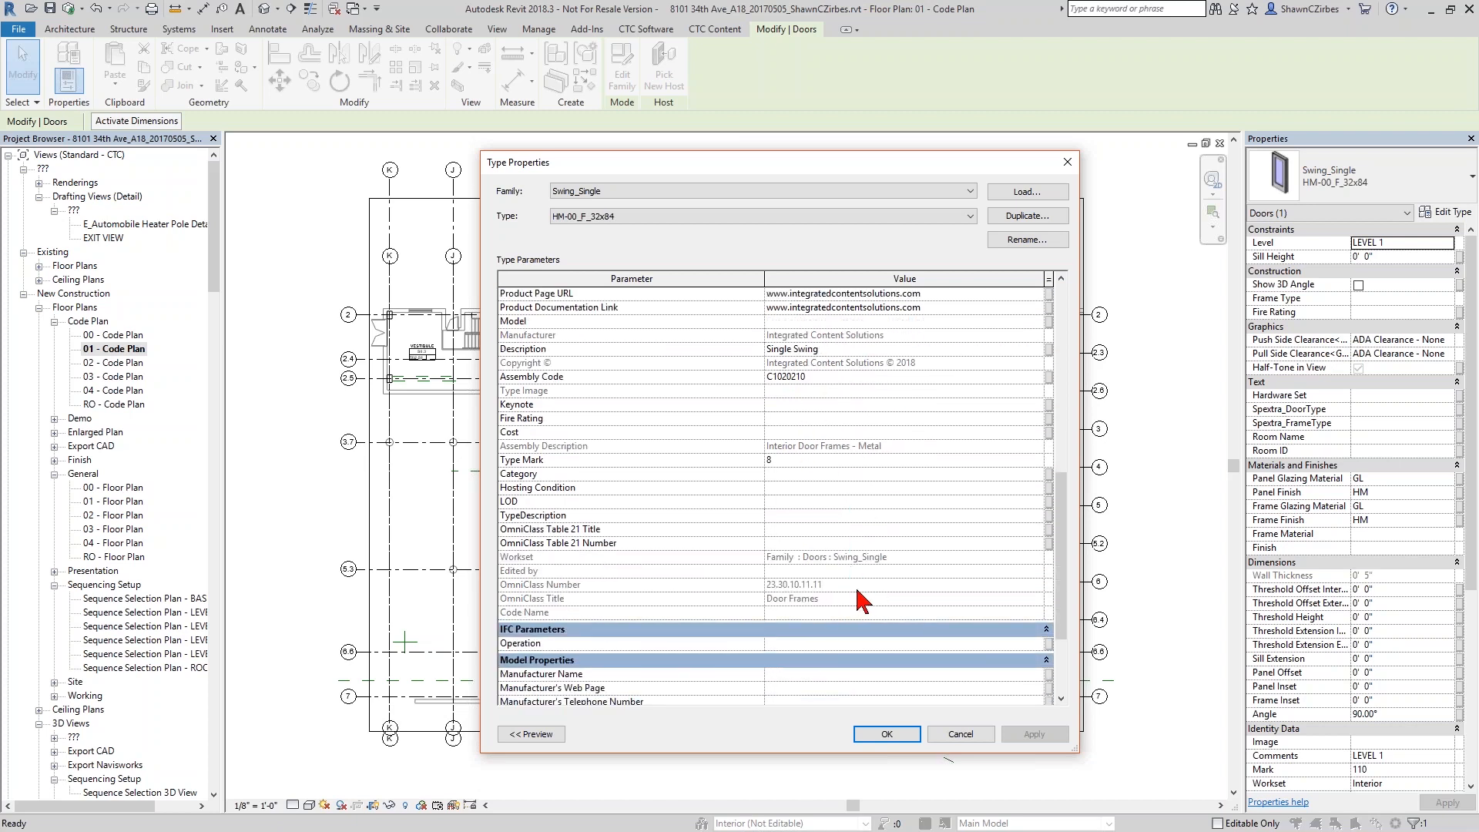
scroll(881, 562, "up", 3)
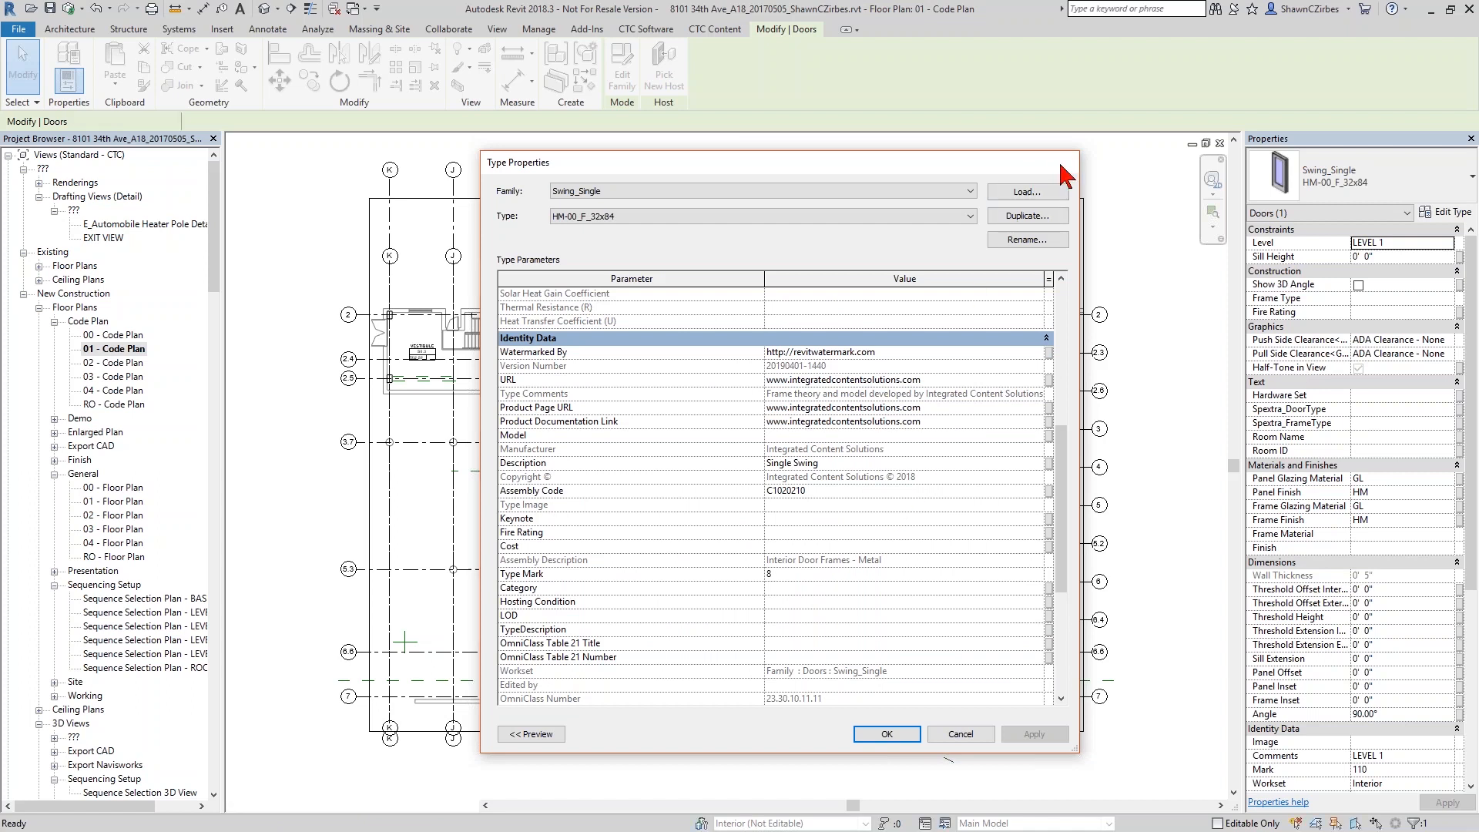
left_click(1066, 163)
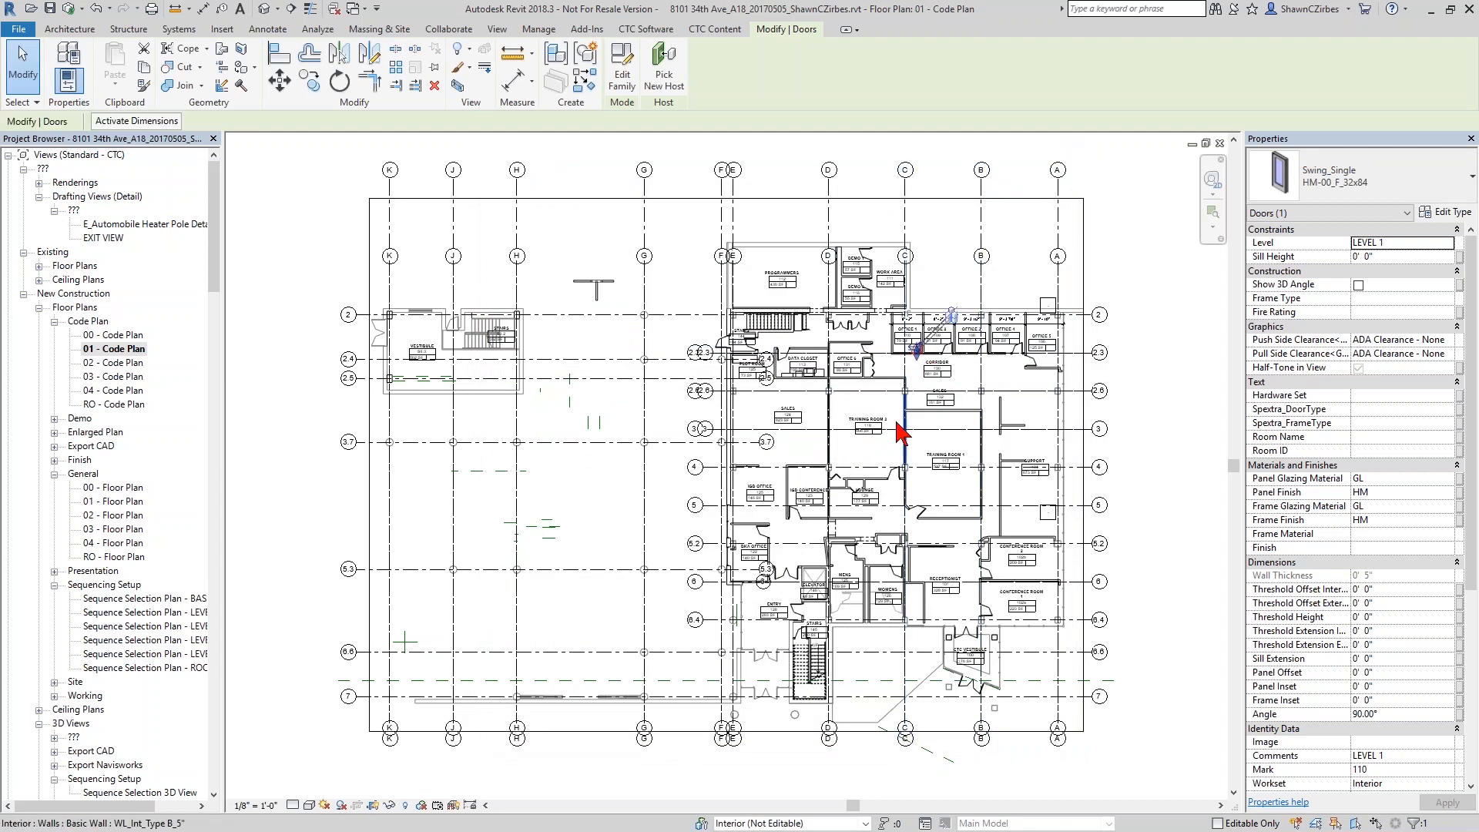
Deselect the door and relaunch Family Loader from the CTC Software tab
scroll(940, 373, "up", 3)
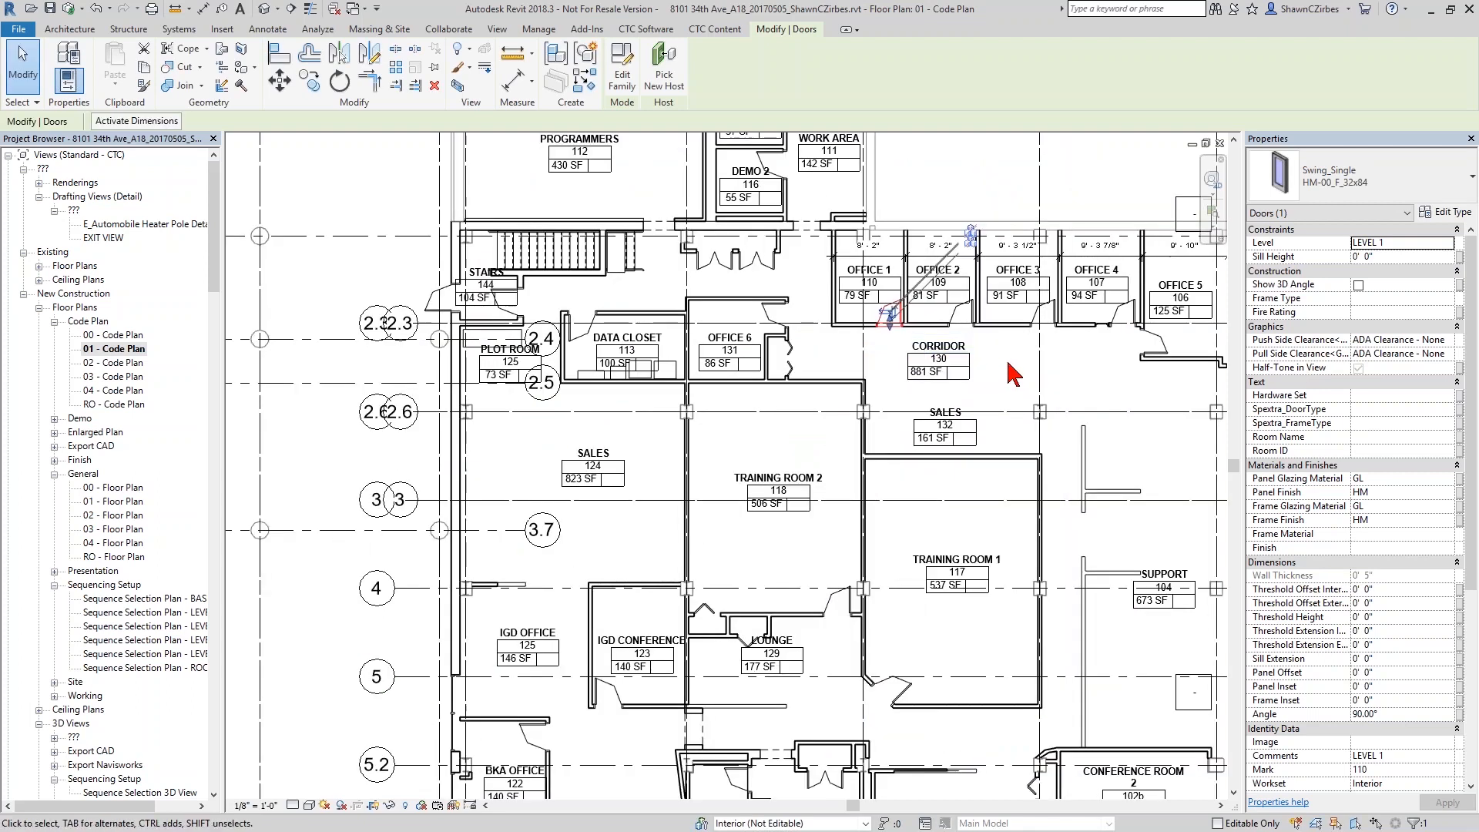
left_click(1071, 381)
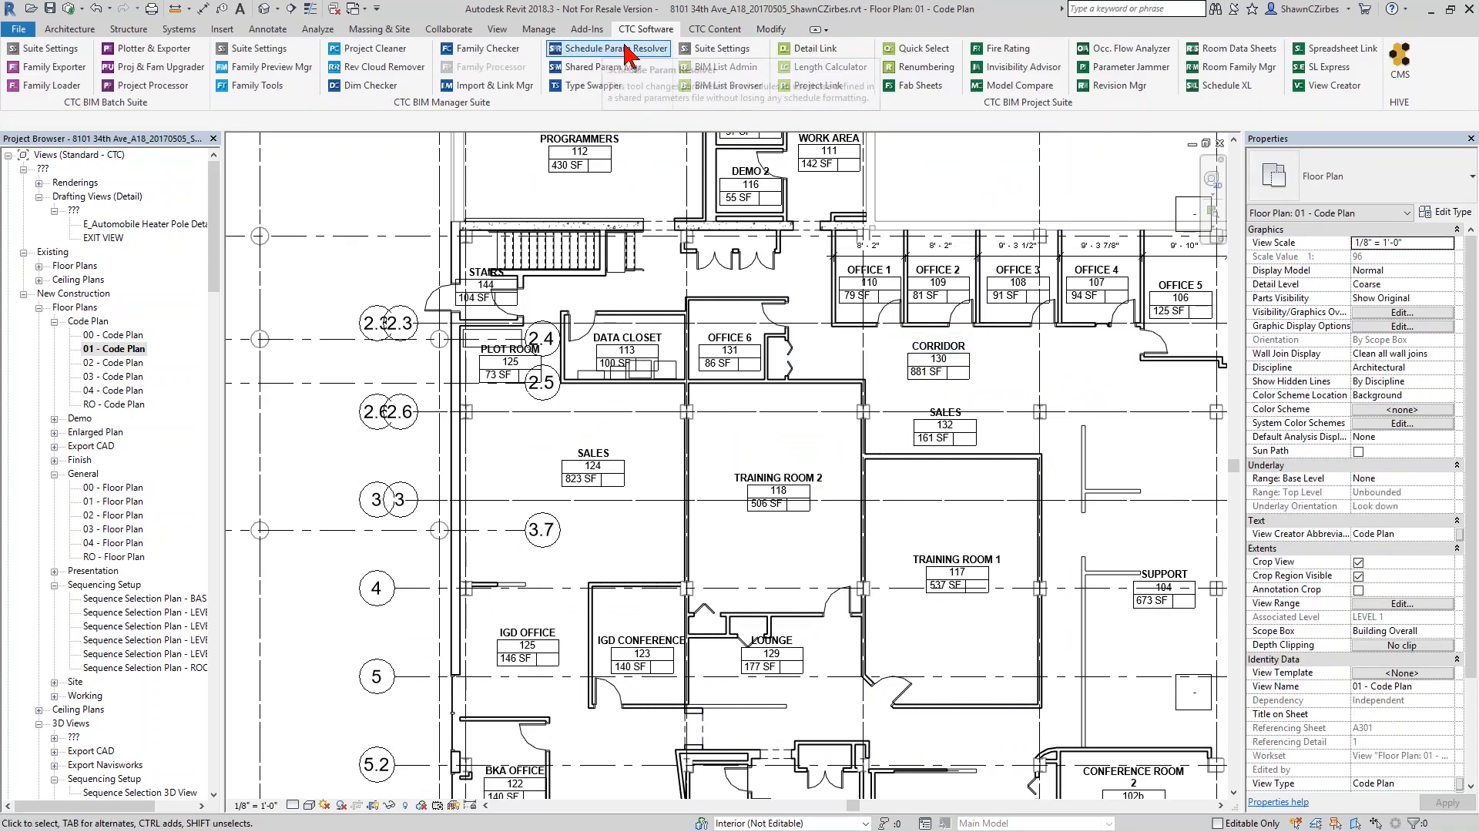
left_click(51, 86)
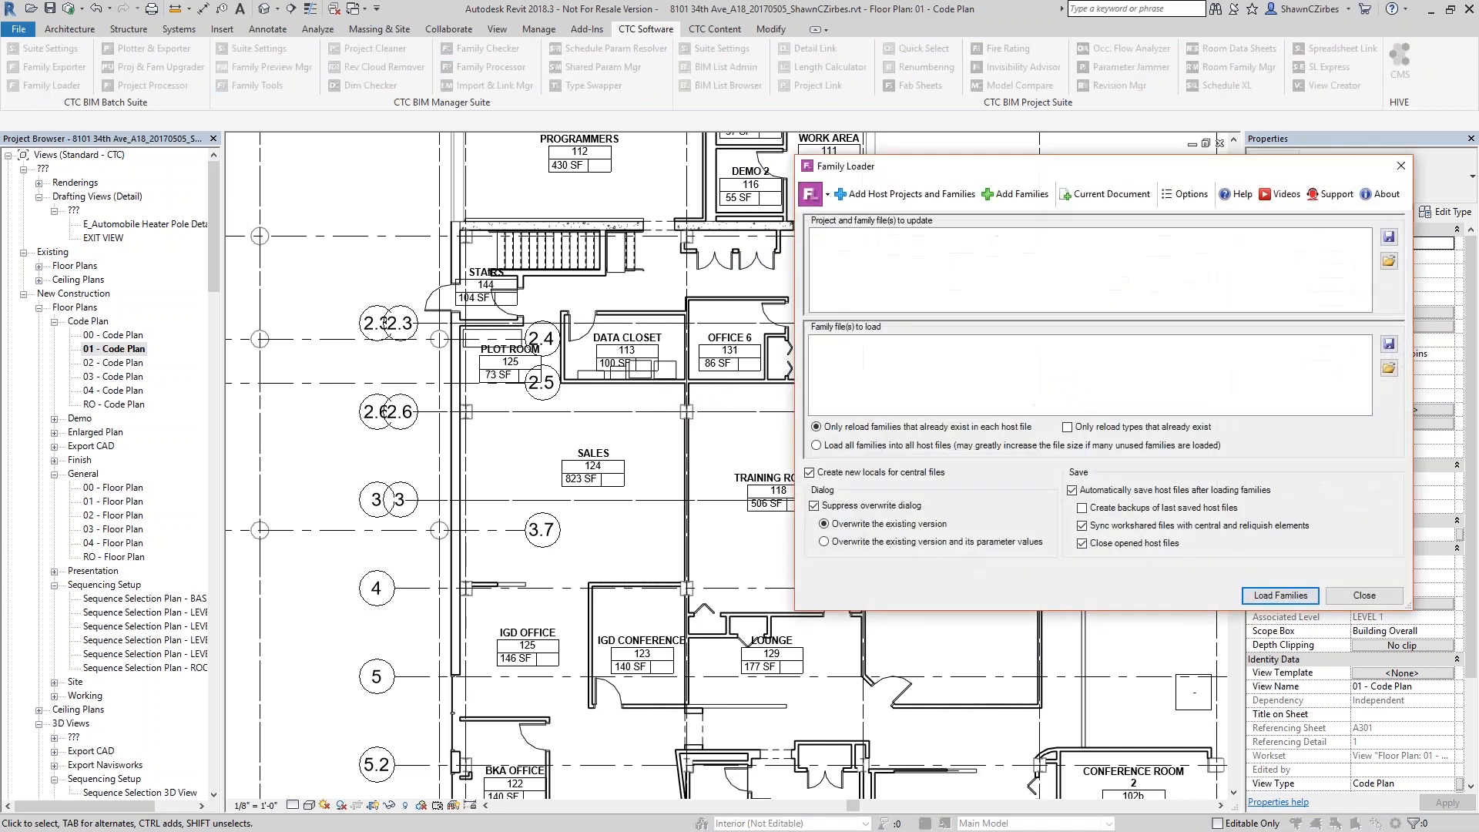
List Current Document families and tick Swing_Double and Swing_Single under Doors, keeping 'Overwrite the existing version'
left_click(1076, 198)
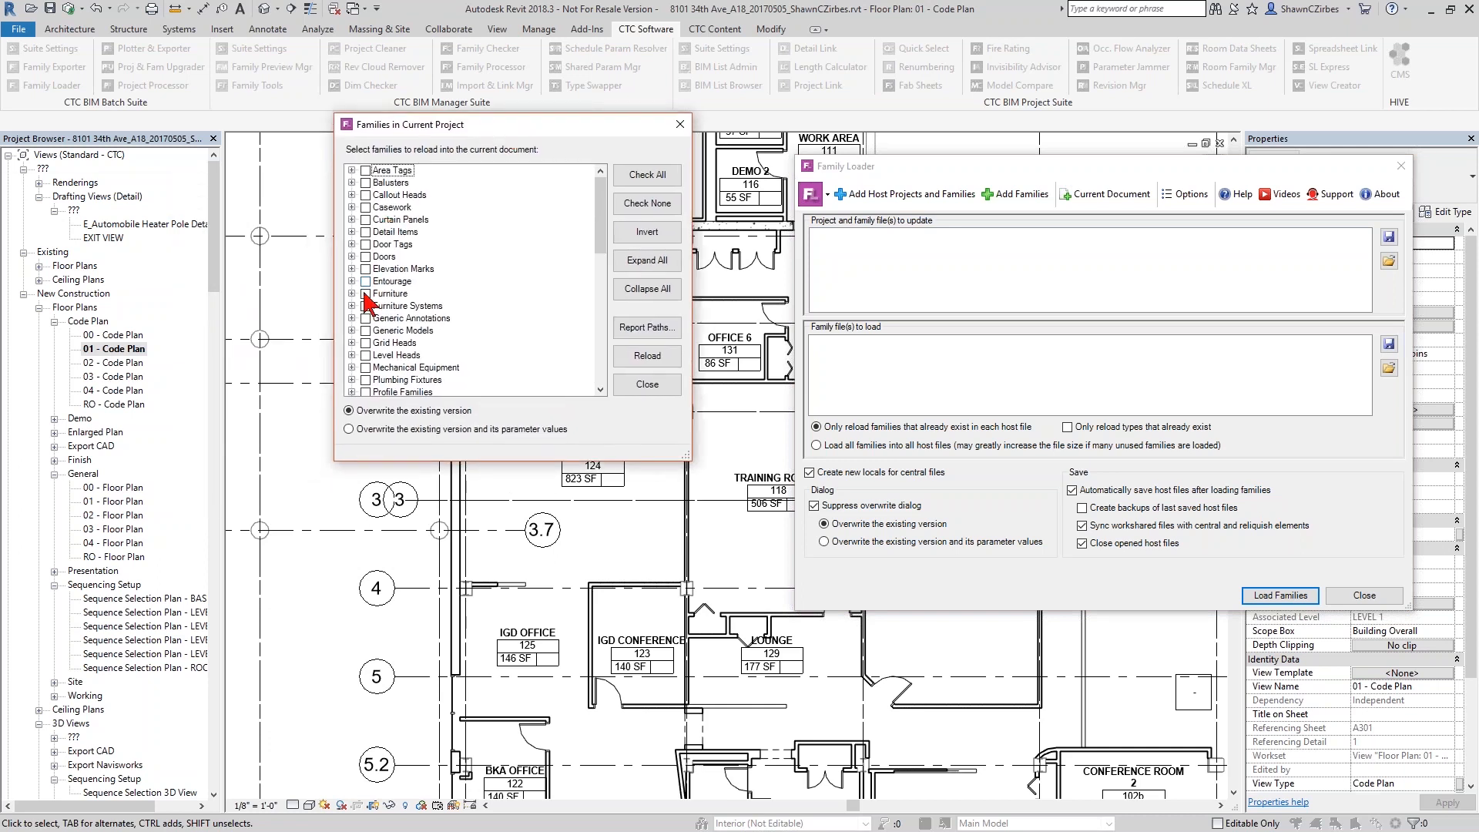
left_click(352, 256)
left_click_drag(600, 202, 613, 293)
left_click(380, 293)
left_click(380, 280)
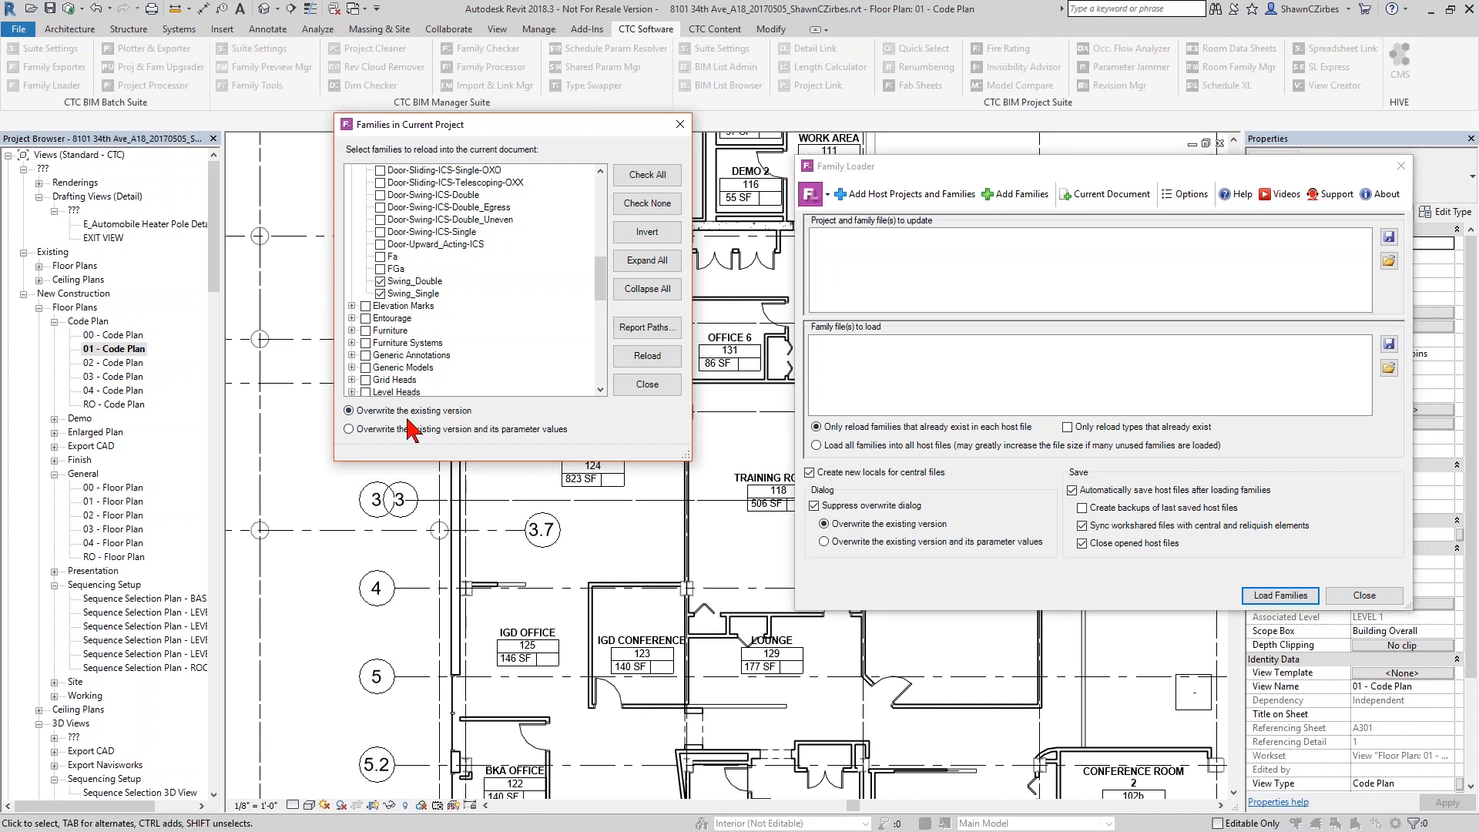
left_click(429, 426)
left_click(365, 413)
Reload both swing door families, acknowledge the events log of loaded types, and close the family list
left_click(663, 360)
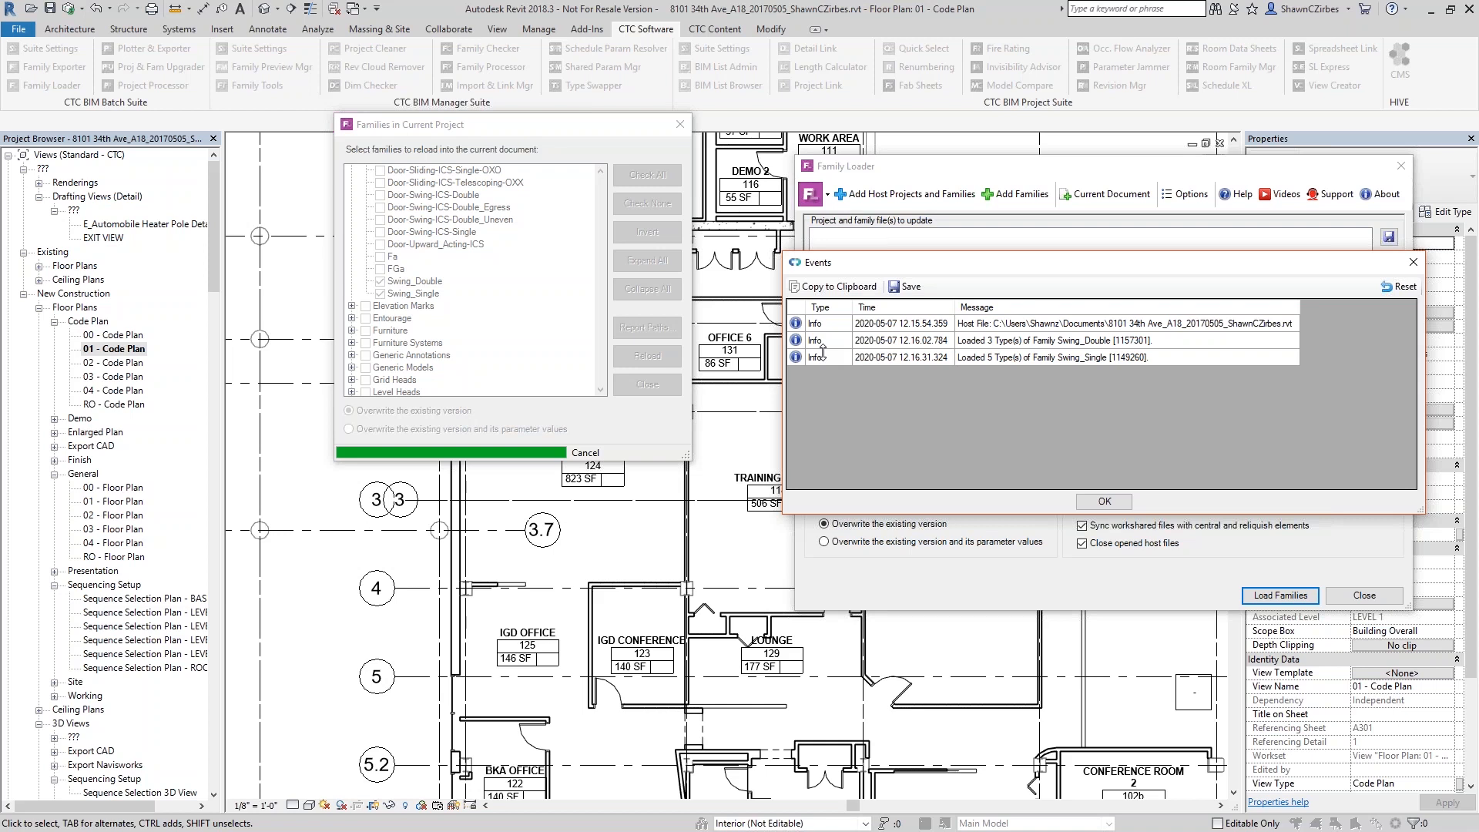
left_click(1105, 501)
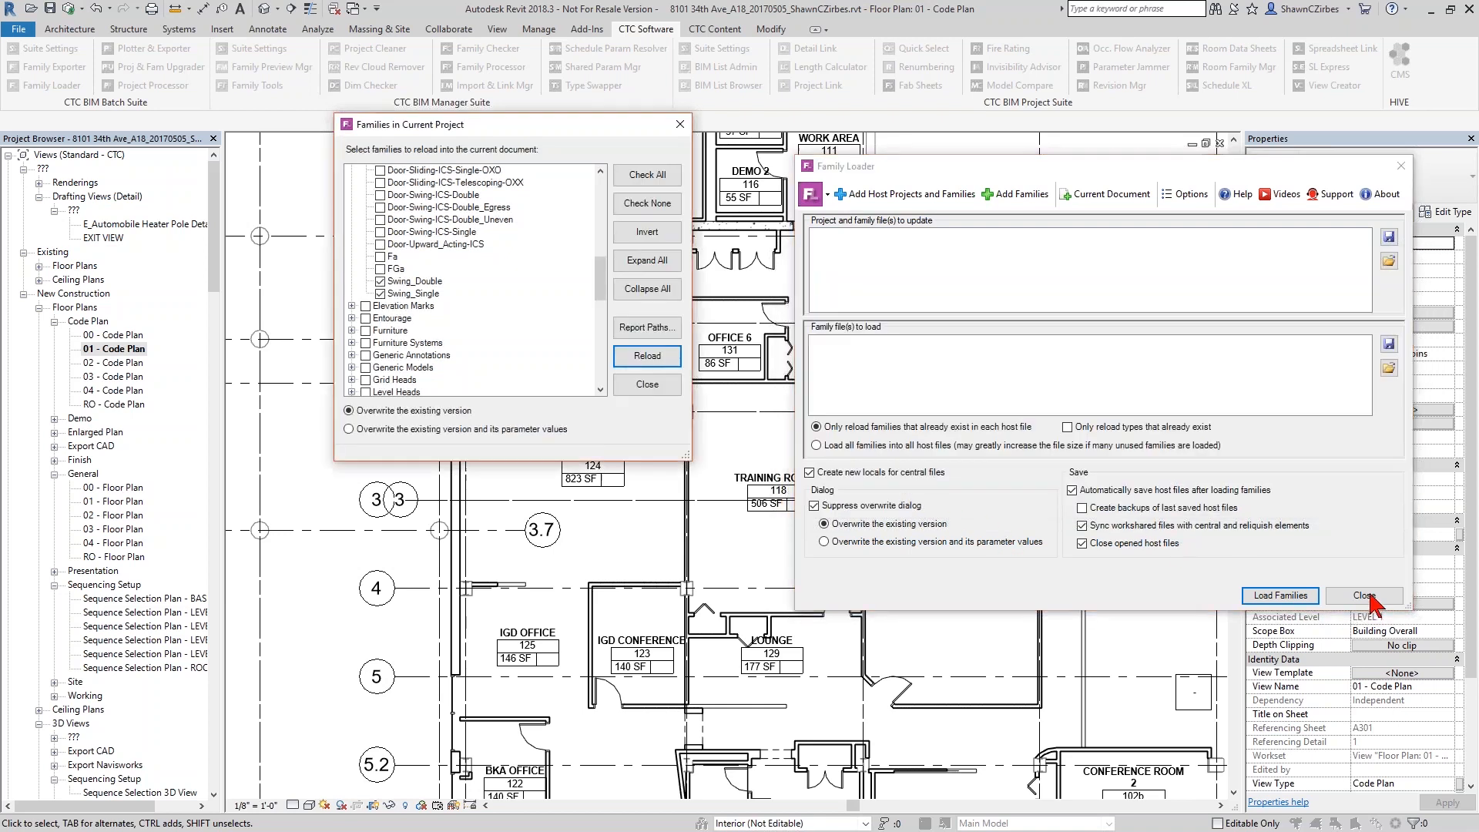
left_click(647, 384)
left_click(1367, 596)
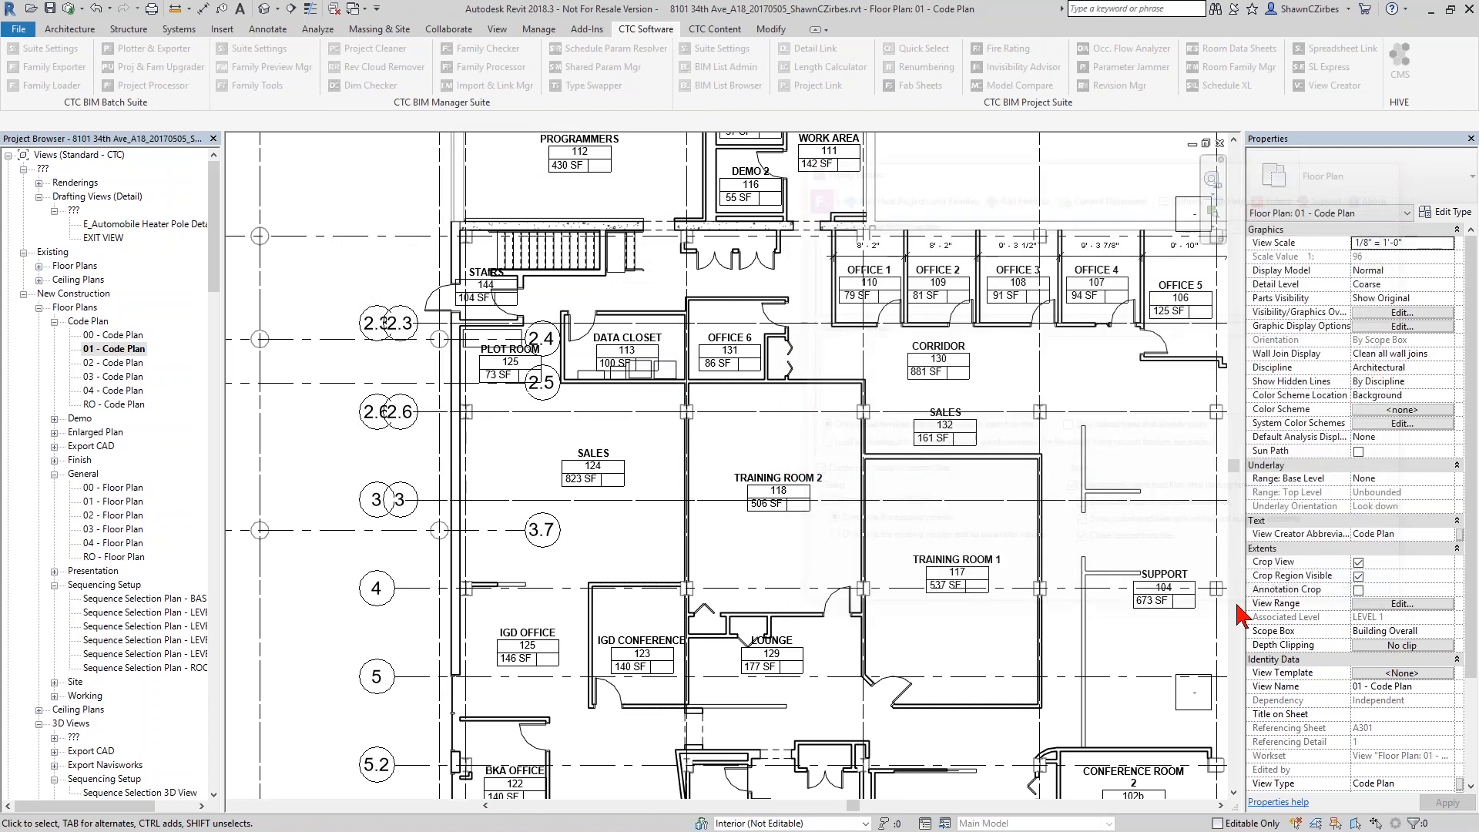
left_click(1042, 316)
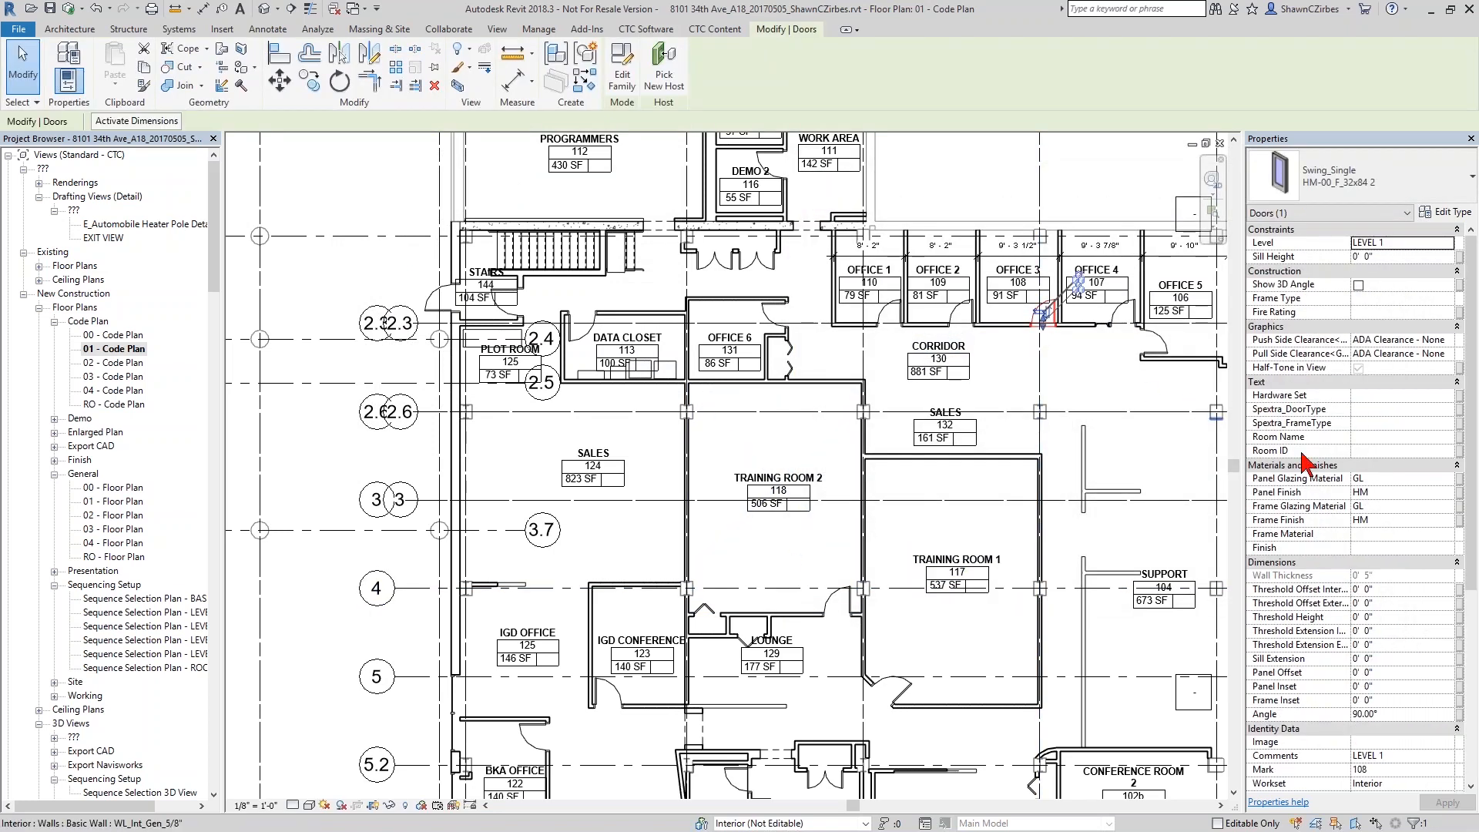
left_click(1444, 212)
scroll(1017, 511, "down", 10)
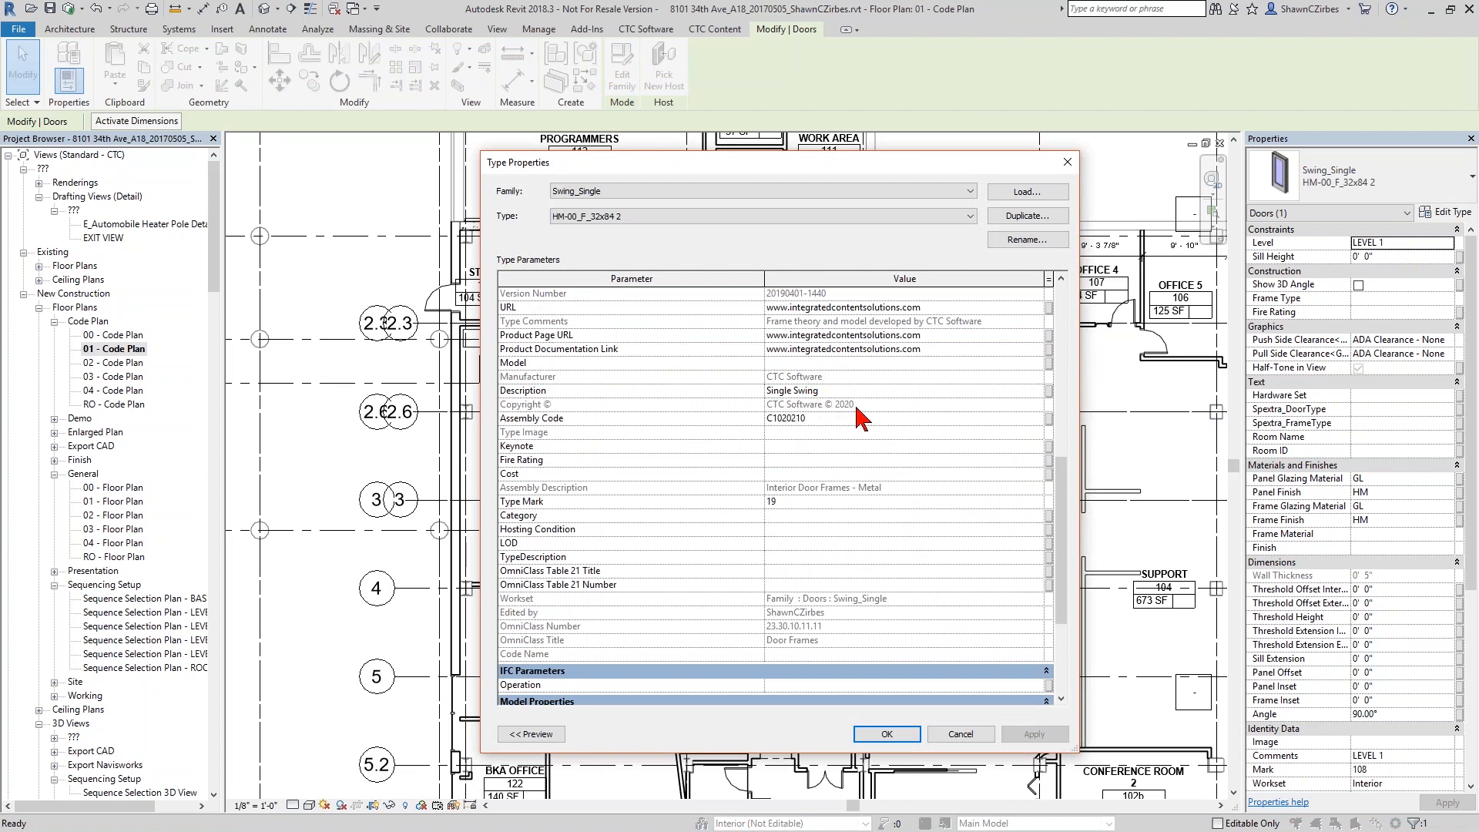
scroll(867, 420, "up", 1)
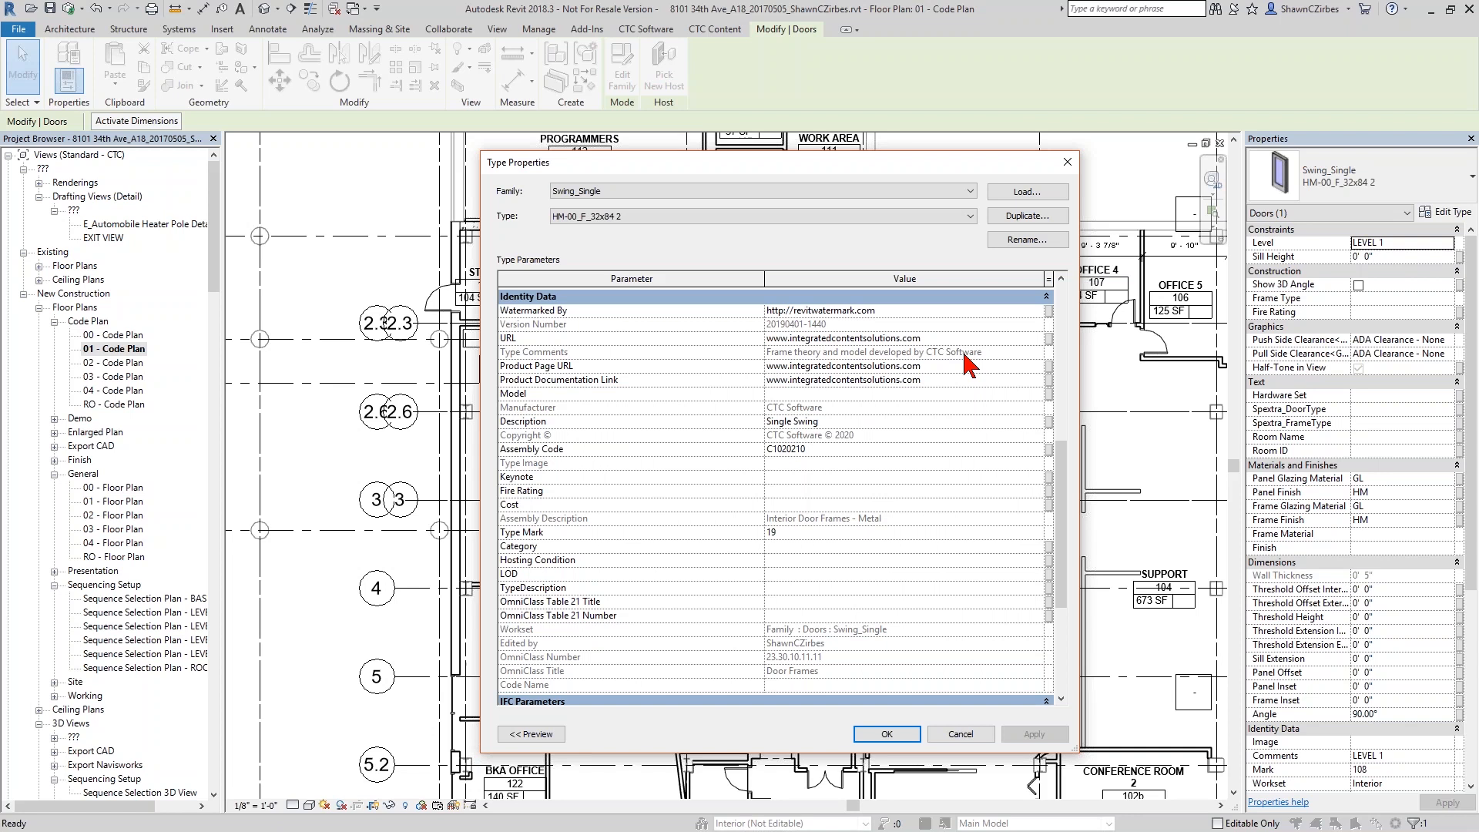
left_click(1067, 162)
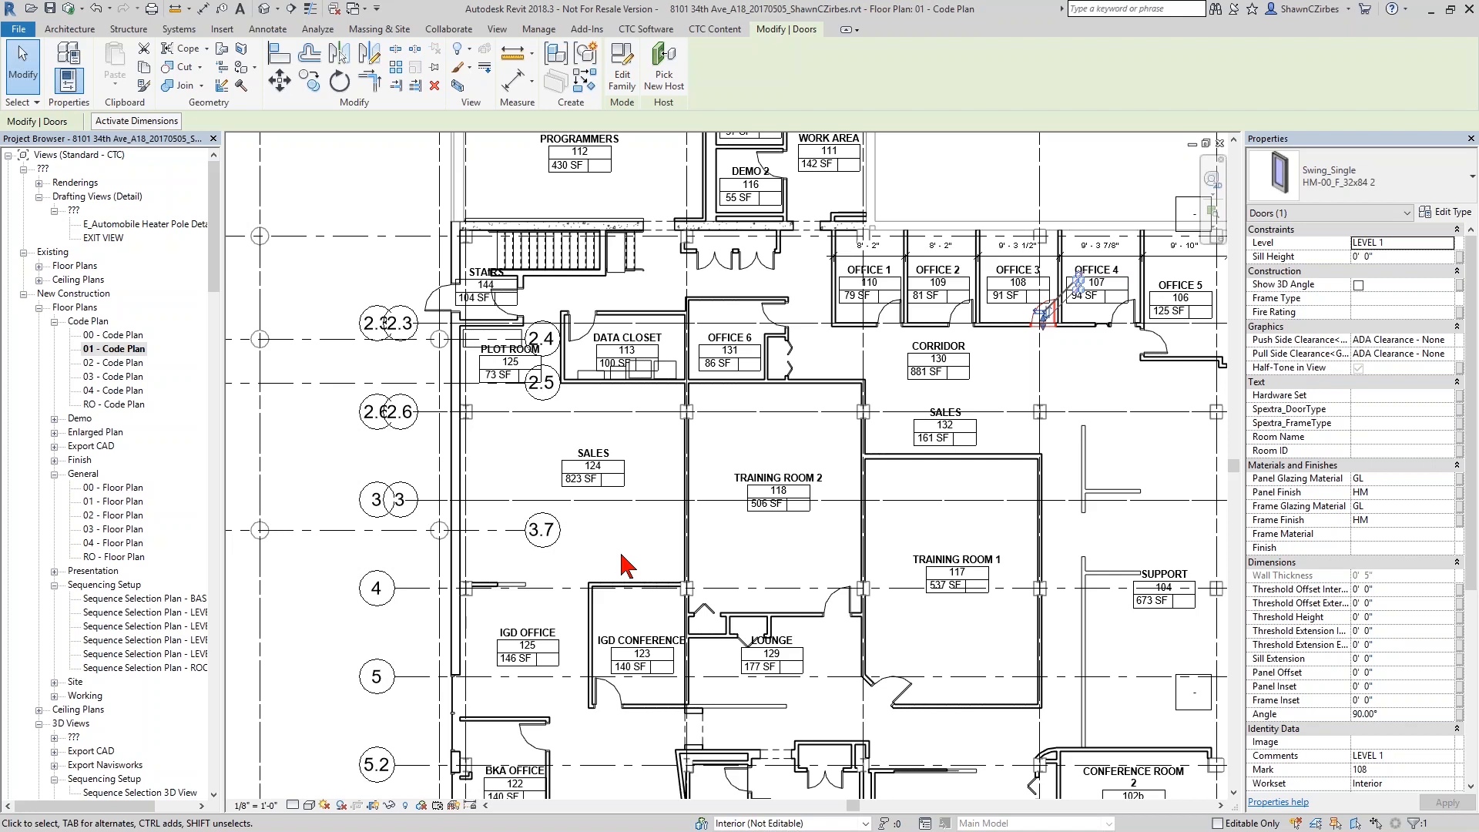
left_click(645, 29)
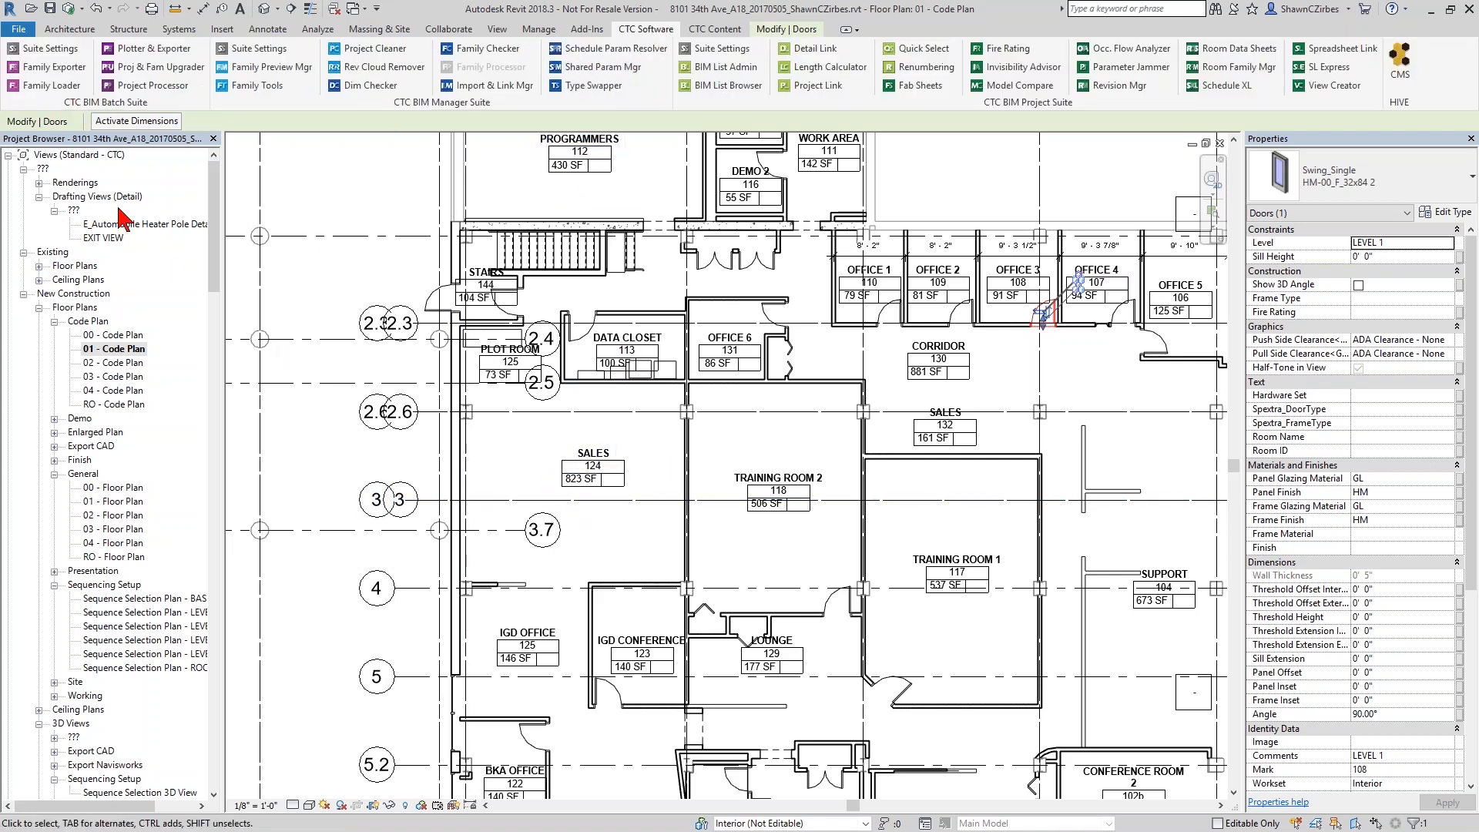
Relaunch Family Loader from the CTC BIM Batch Suite panel
left_click(51, 86)
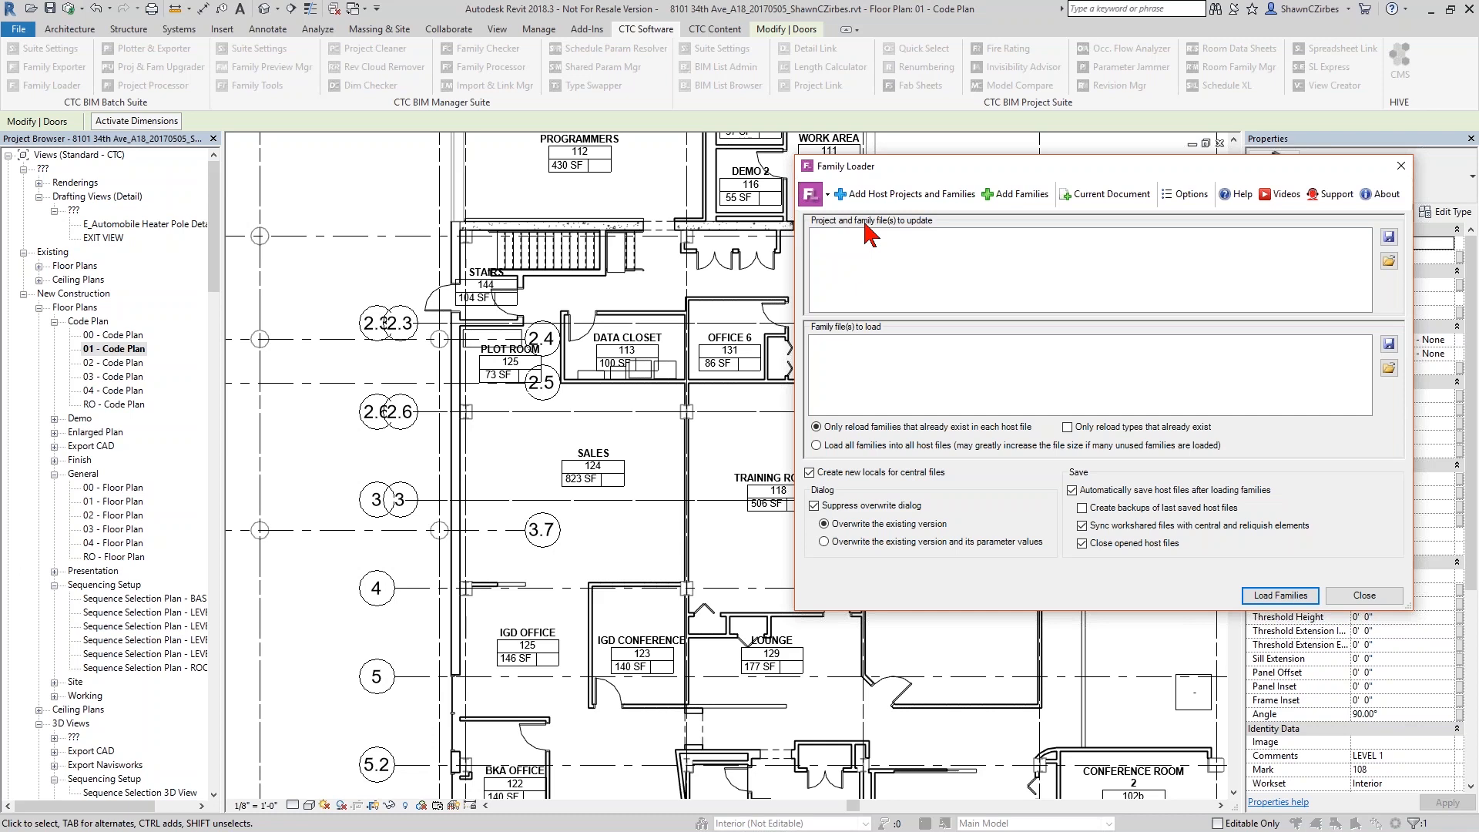
Close Family Loader and open the BIM Batch Suite 2021 page from ctcsoftware.com's Products menu
left_click(1401, 166)
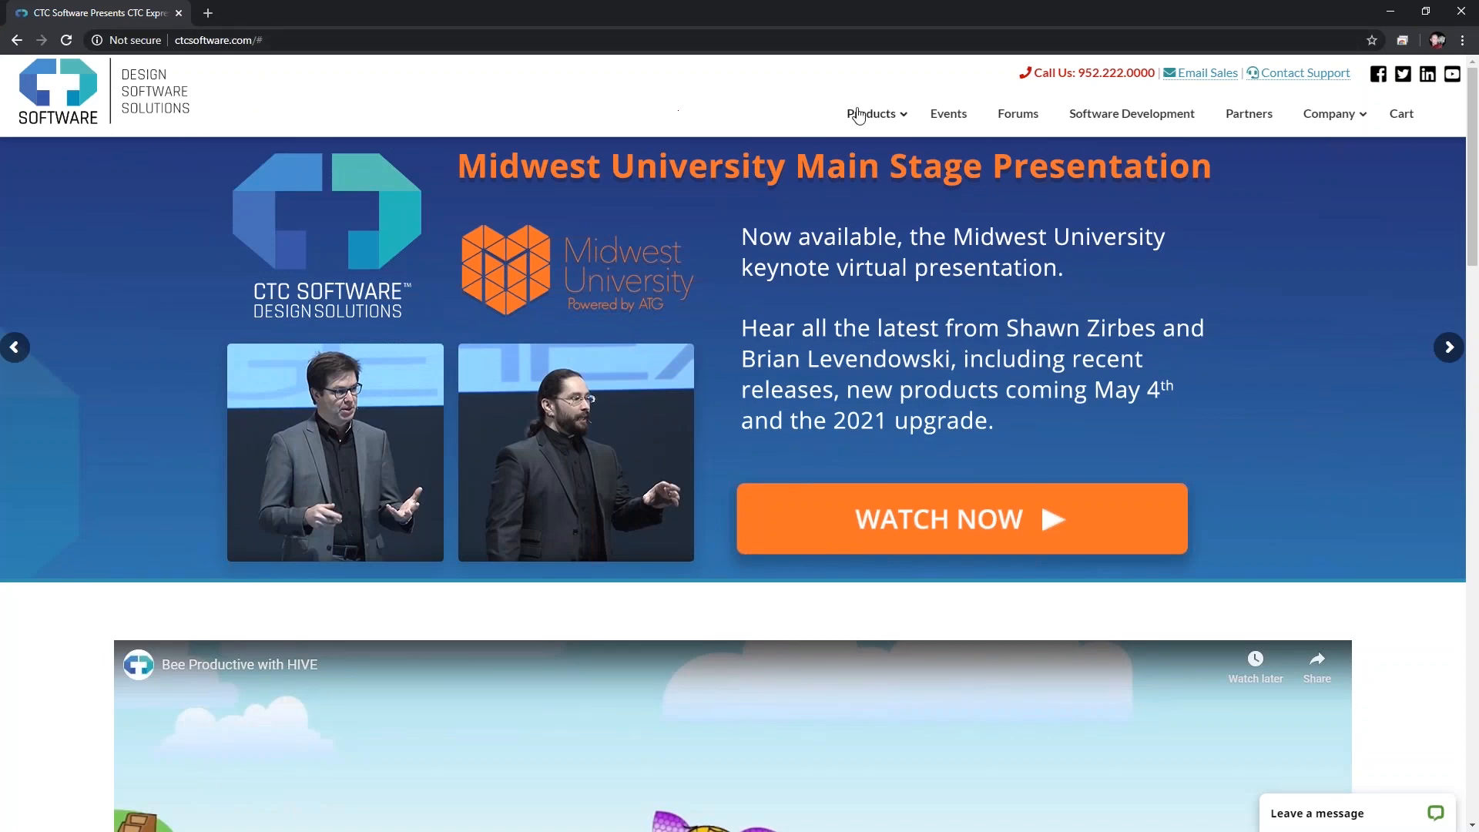
mouse_move(869, 117)
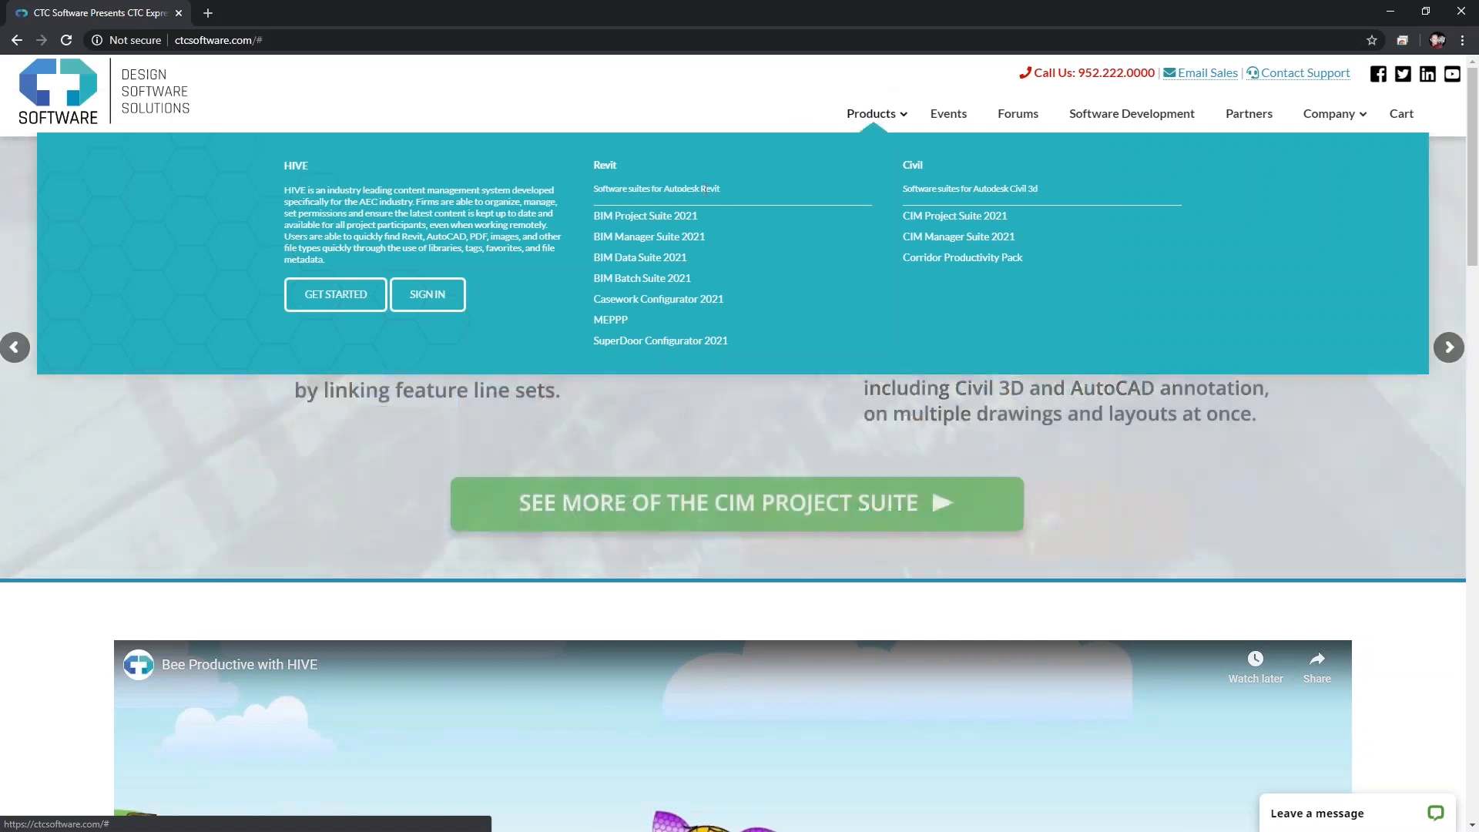
left_click(685, 288)
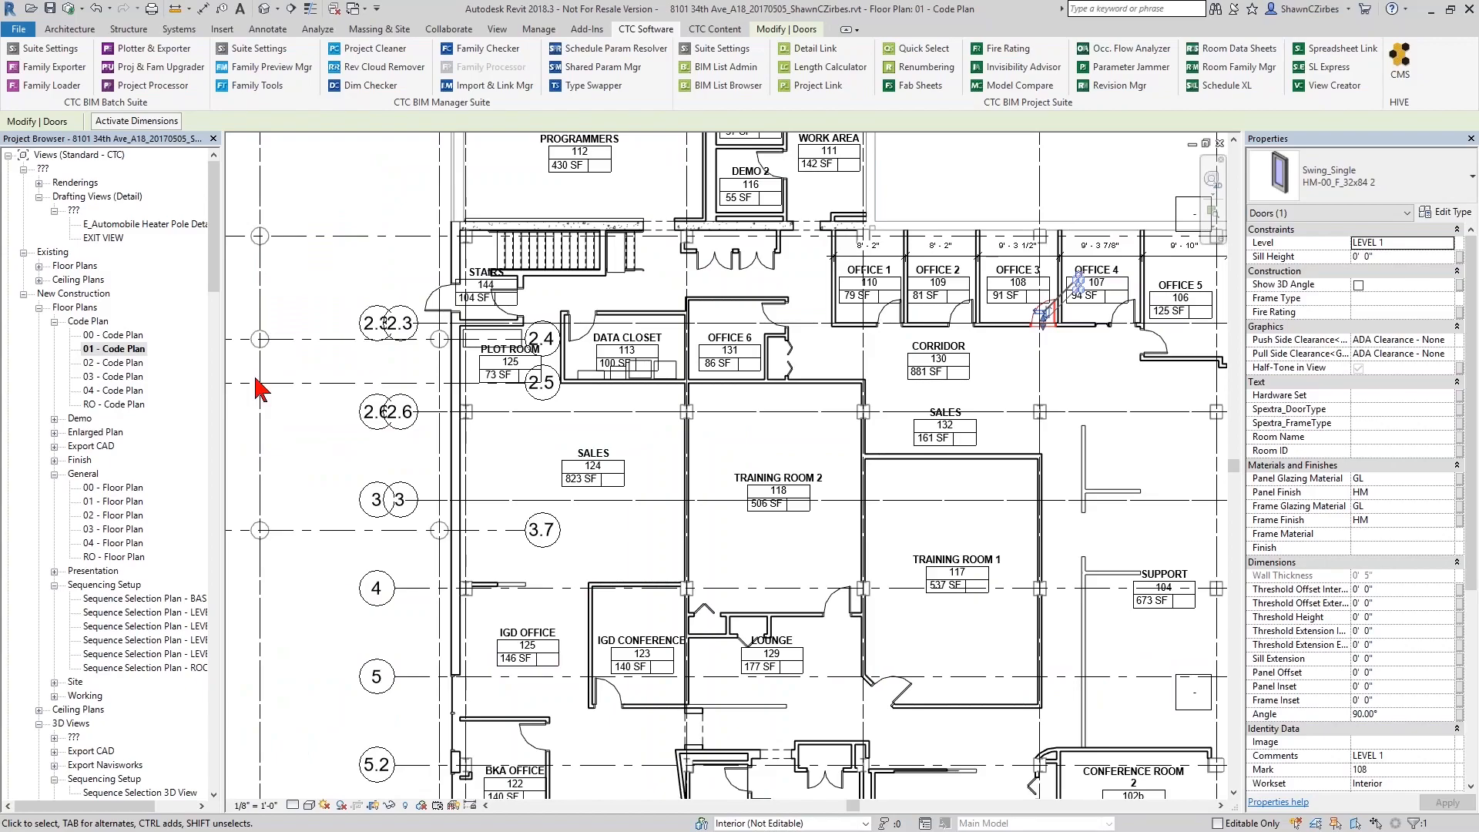
Reopen Family Loader and check its About box, confirming suite version 21.0
left_click(51, 86)
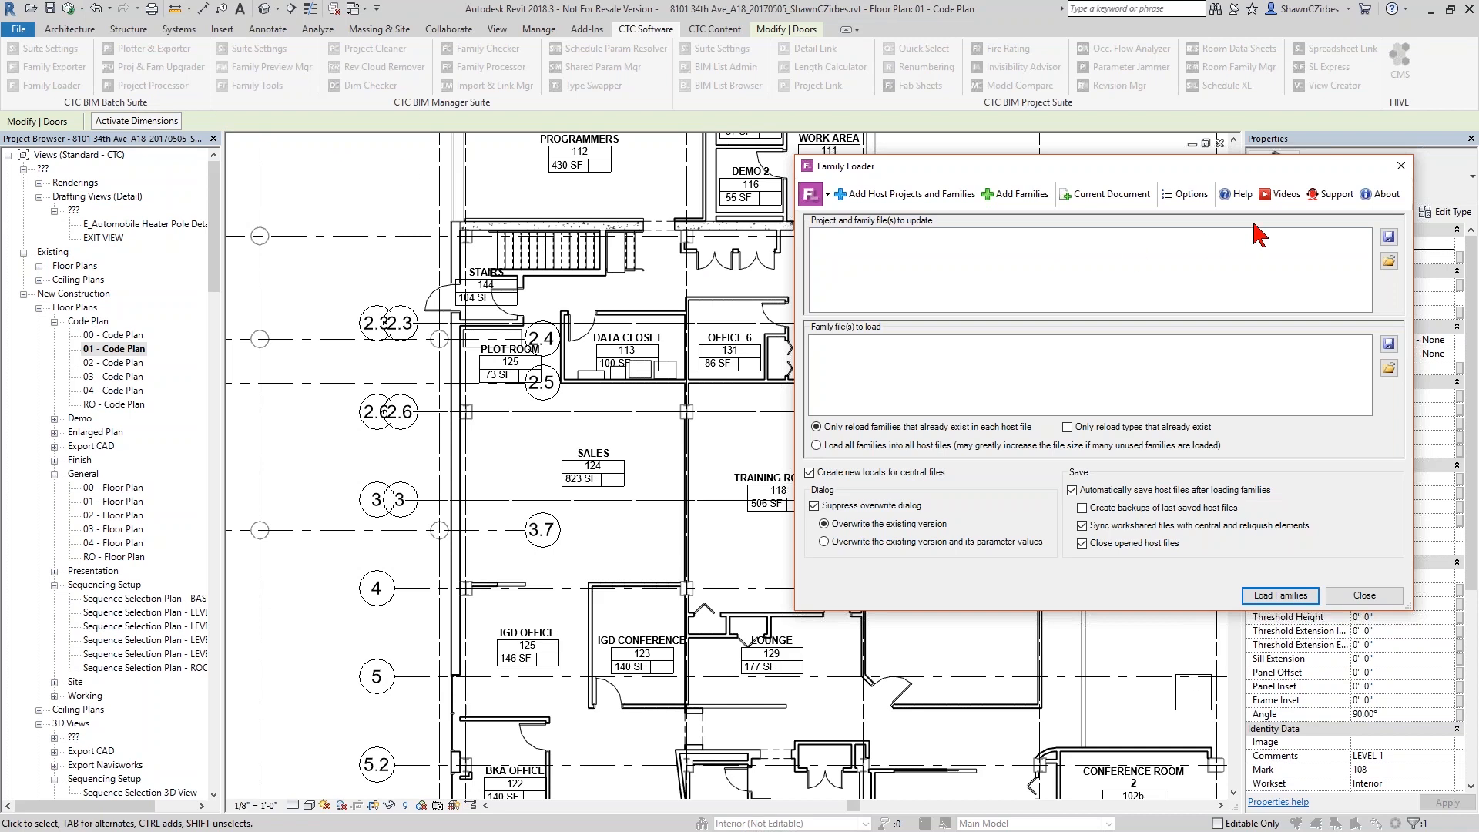
left_click(1378, 197)
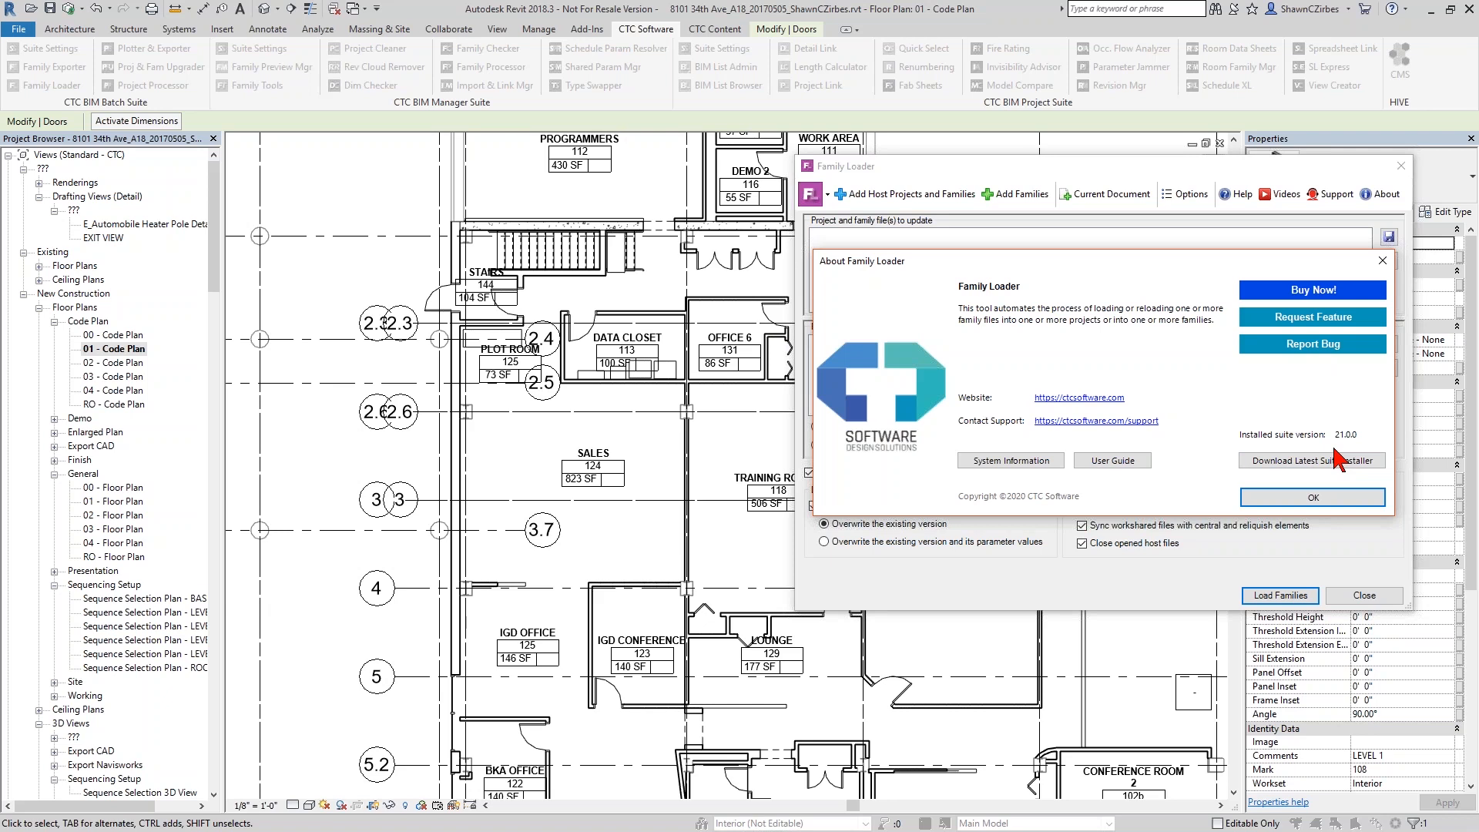
left_click(1383, 261)
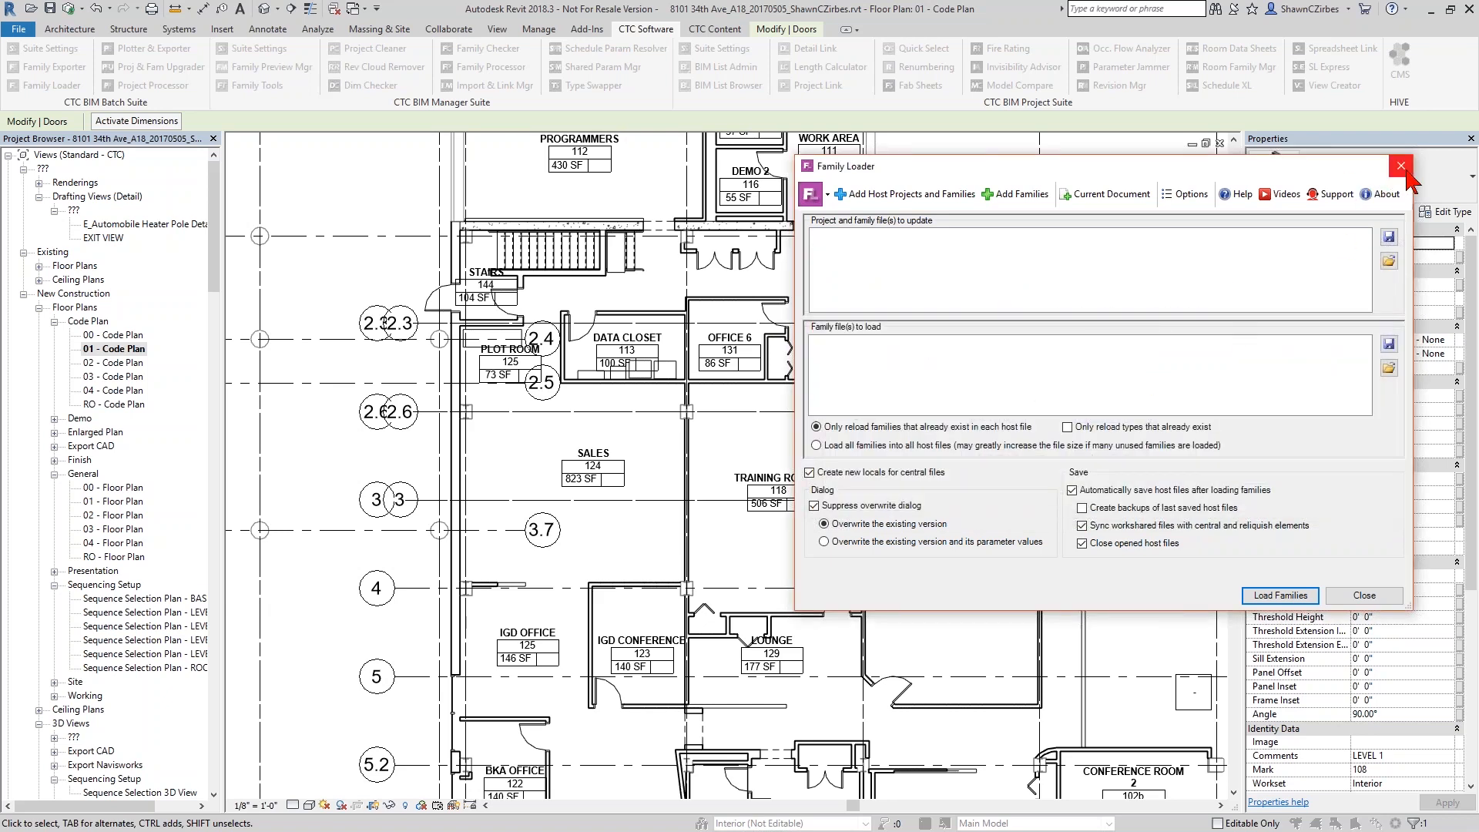
Close the Family Loader dialog, then relaunch Family Loader from the CTC Software tab
left_click(1401, 166)
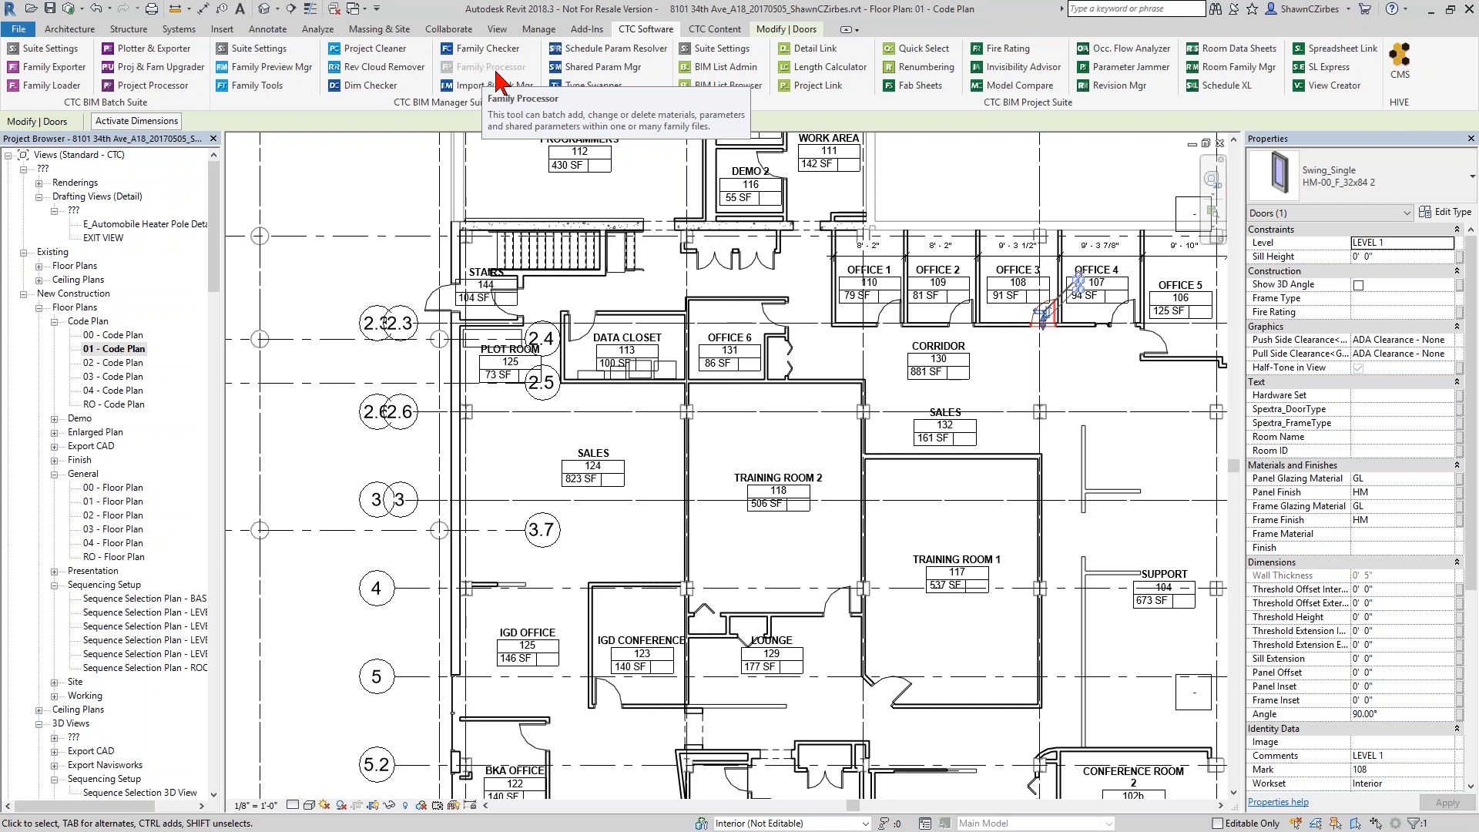
left_click(66, 97)
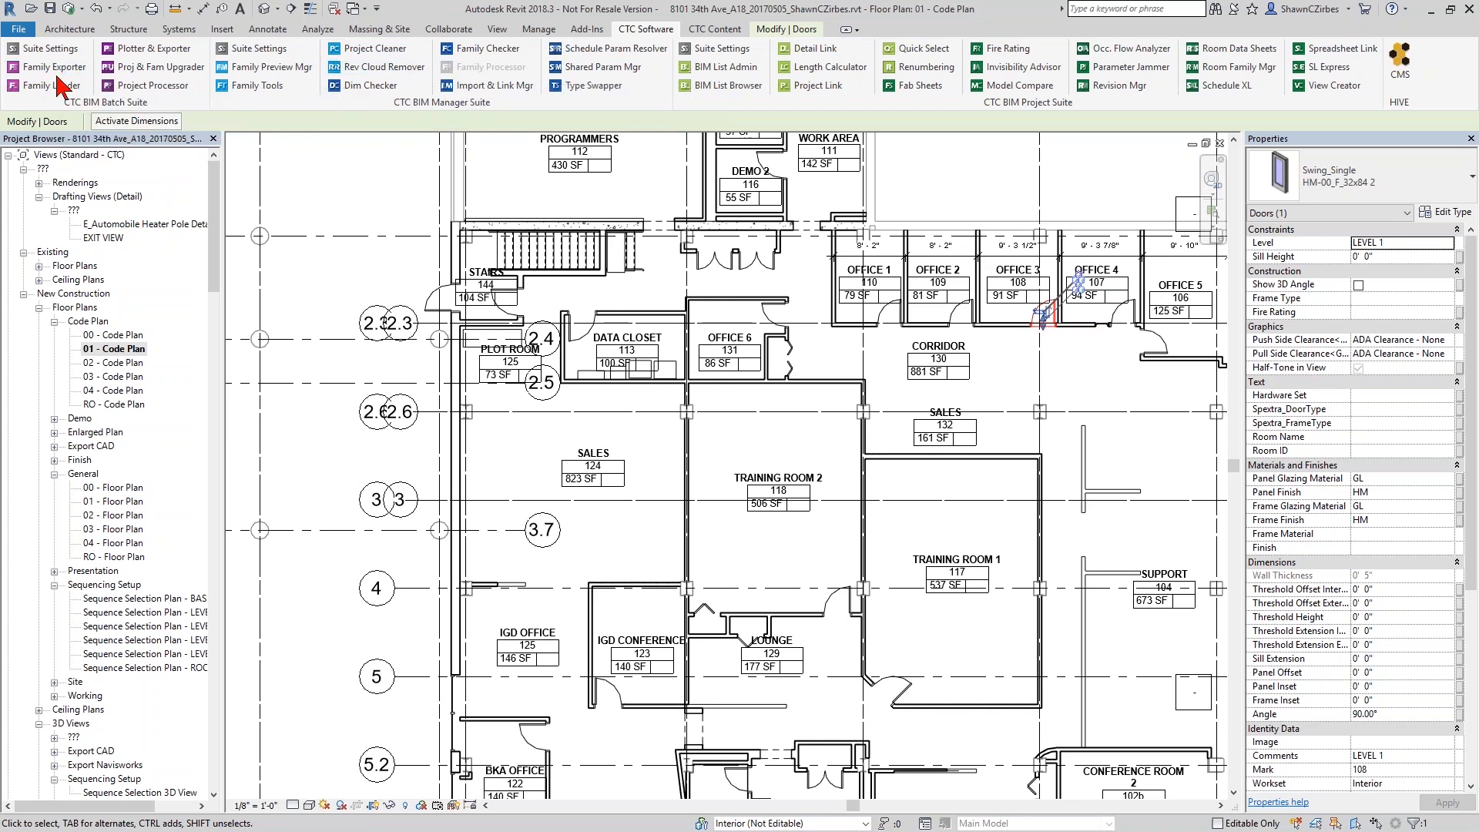